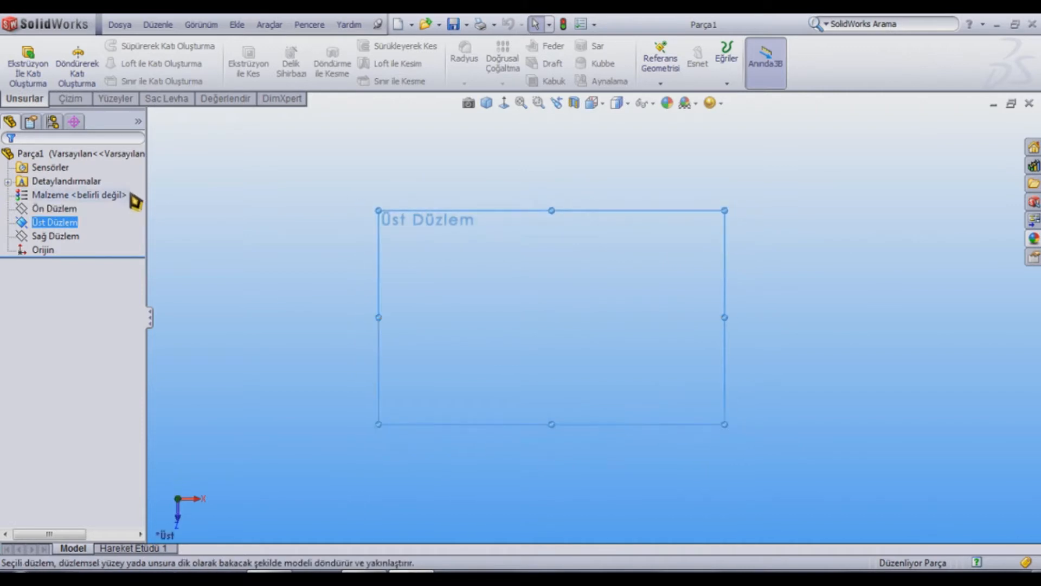
Step: On the Top plane, sketch a five-sided polygon centred on the origin, with one vertex straight above it at about 62 mm
click(76, 99)
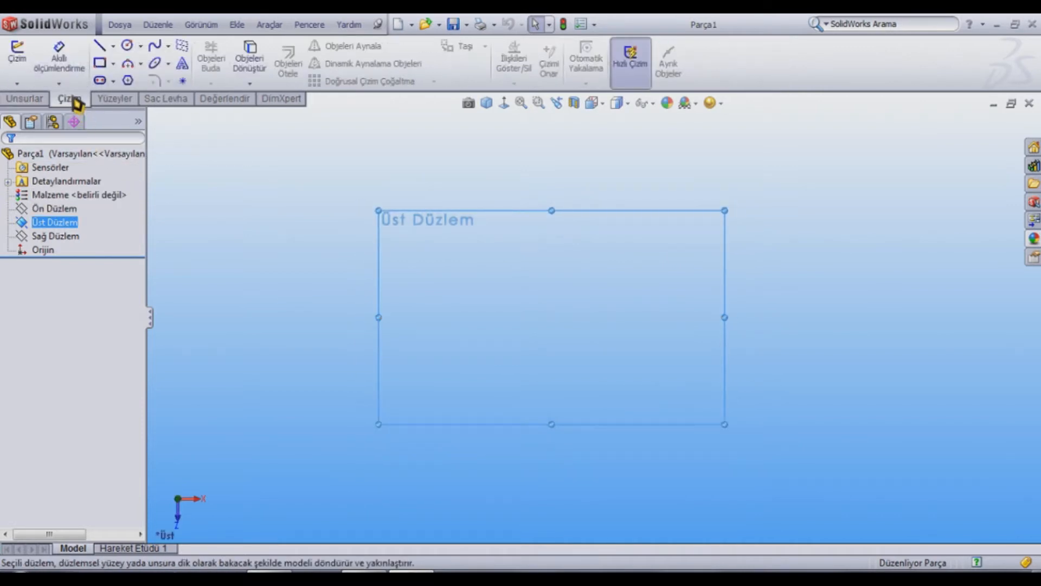
click(128, 81)
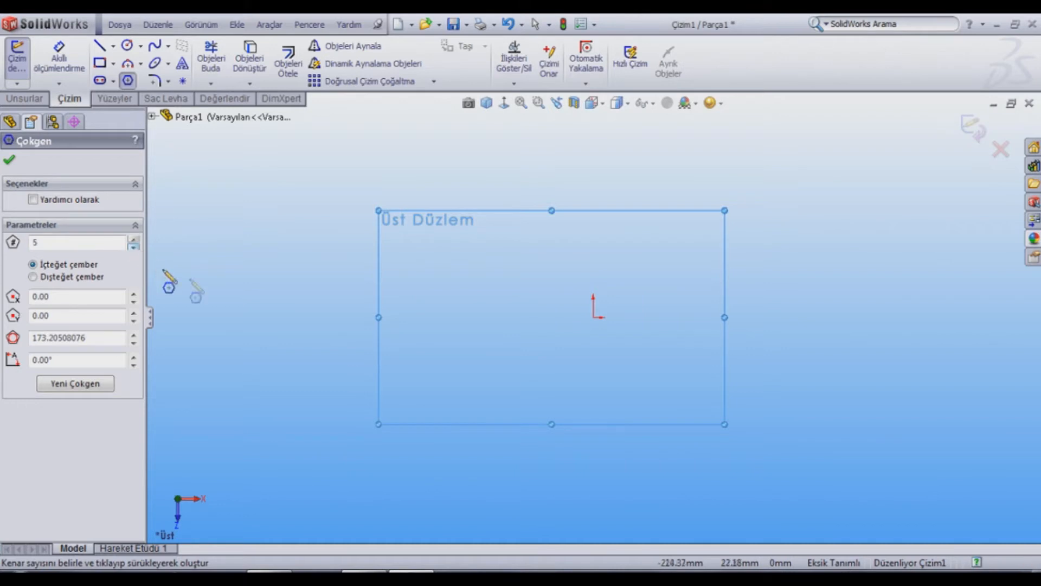
drag(593, 318, 594, 197)
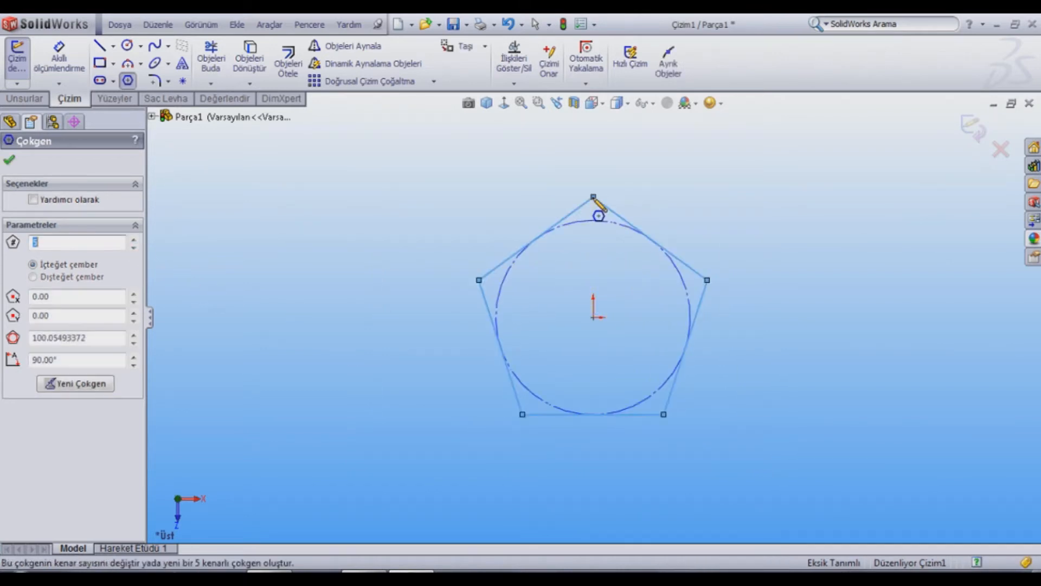
key(Escape)
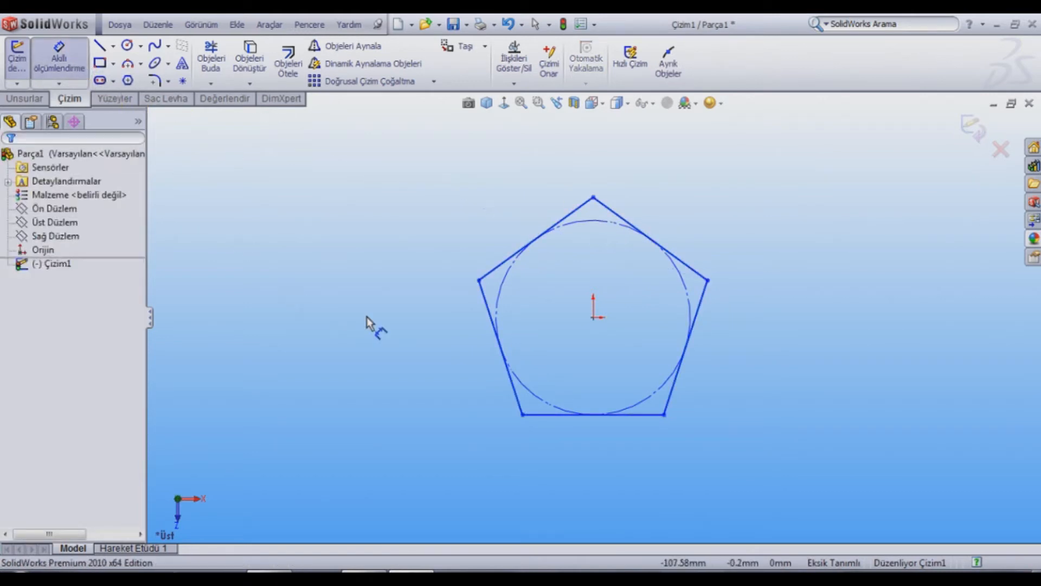
Step: Dimension the vertical distance from the origin to the pentagon's top vertex as 75 mm
click(593, 317)
click(593, 197)
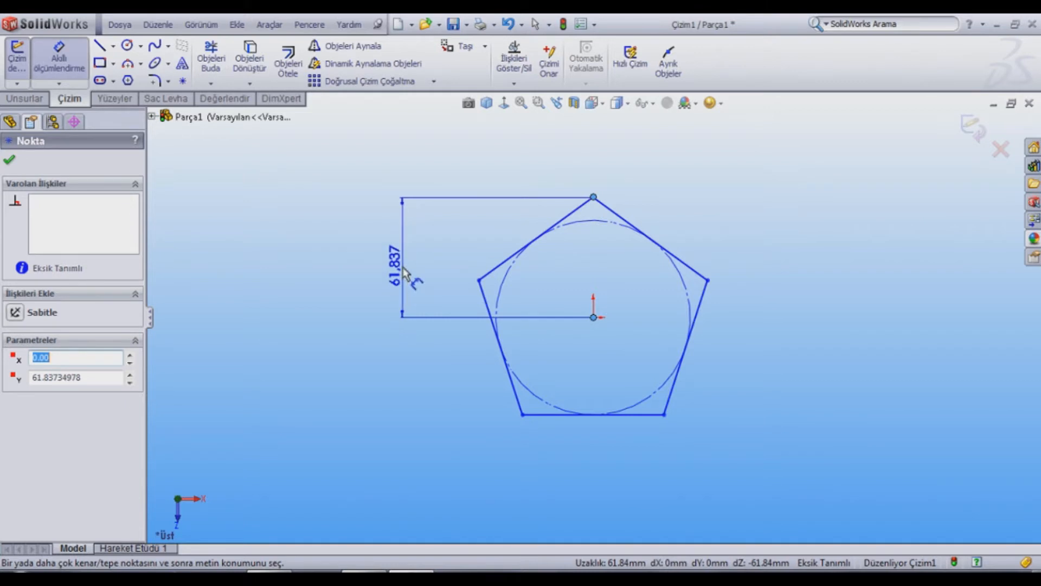
click(404, 272)
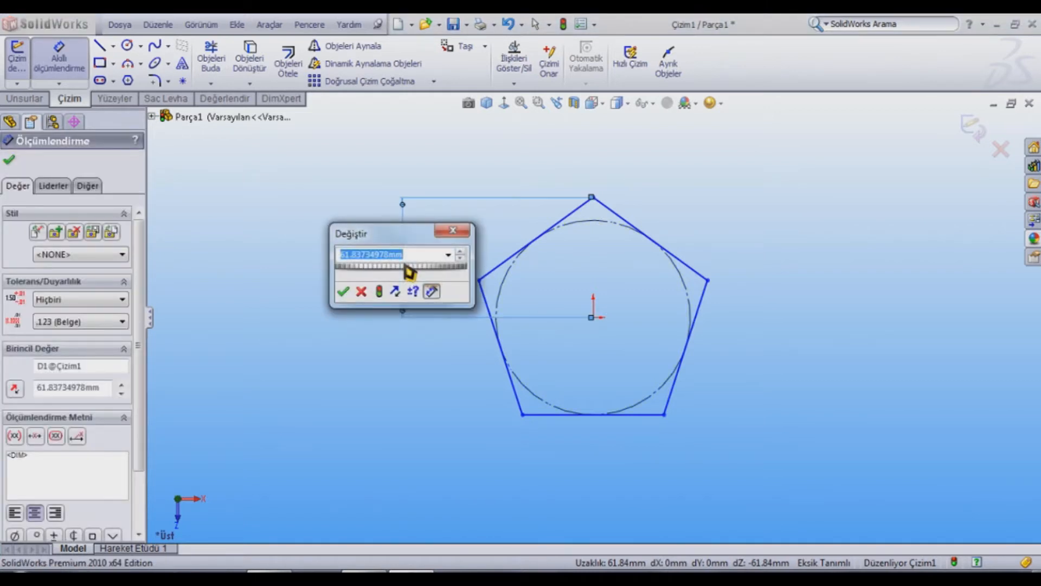
text(75)
key(Return)
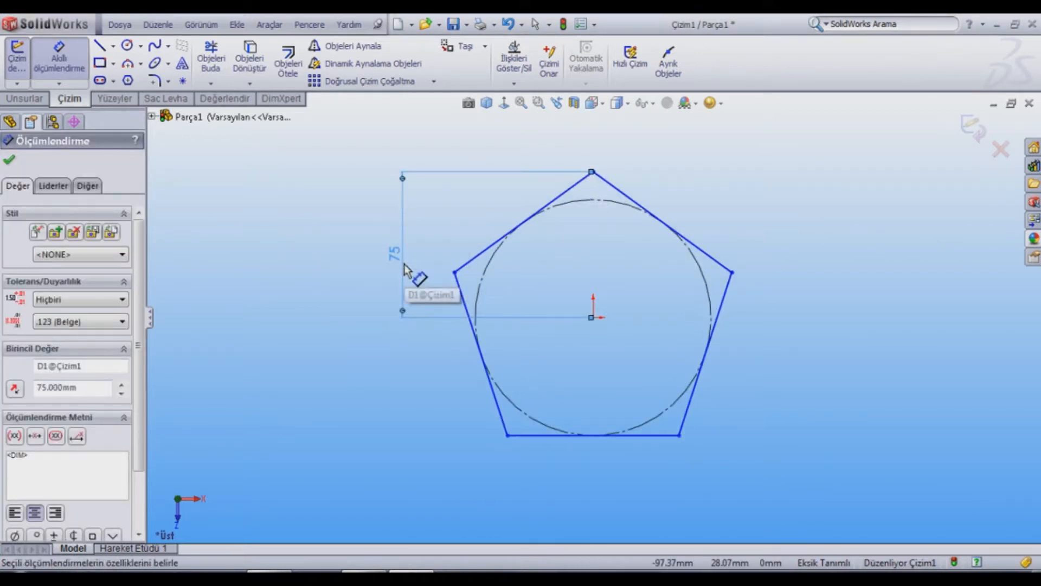
click(9, 160)
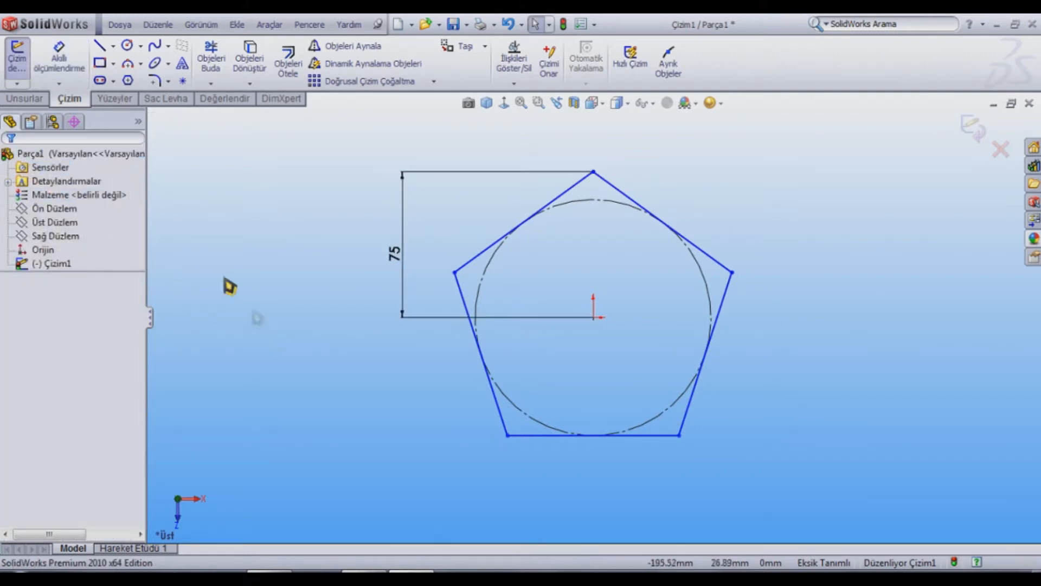
Step: Draw five connected lines joining the pentagon's non-adjacent vertices into a closed star, starting and ending at the lower-left vertex
click(101, 47)
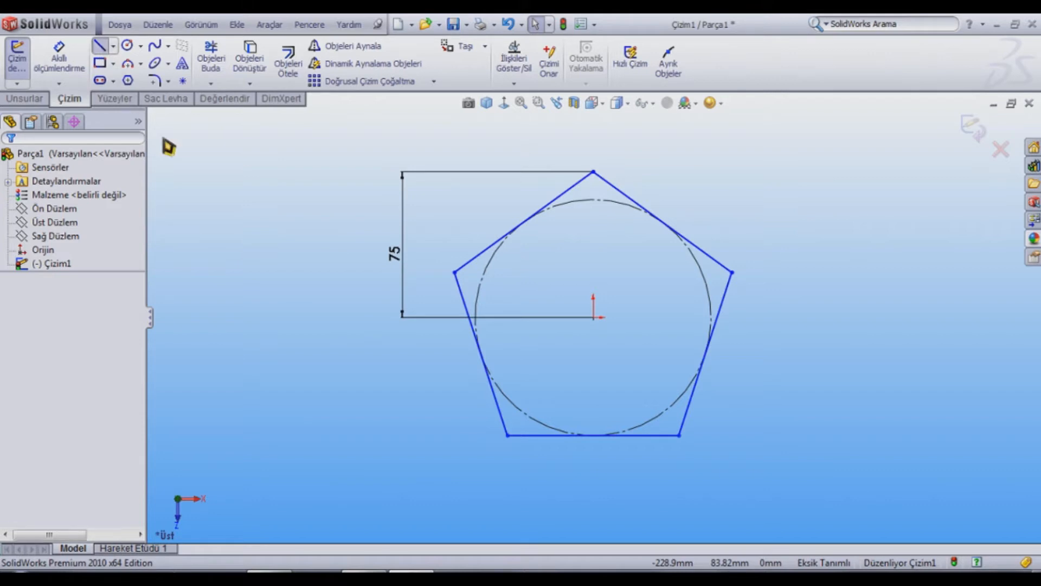
click(507, 435)
click(593, 172)
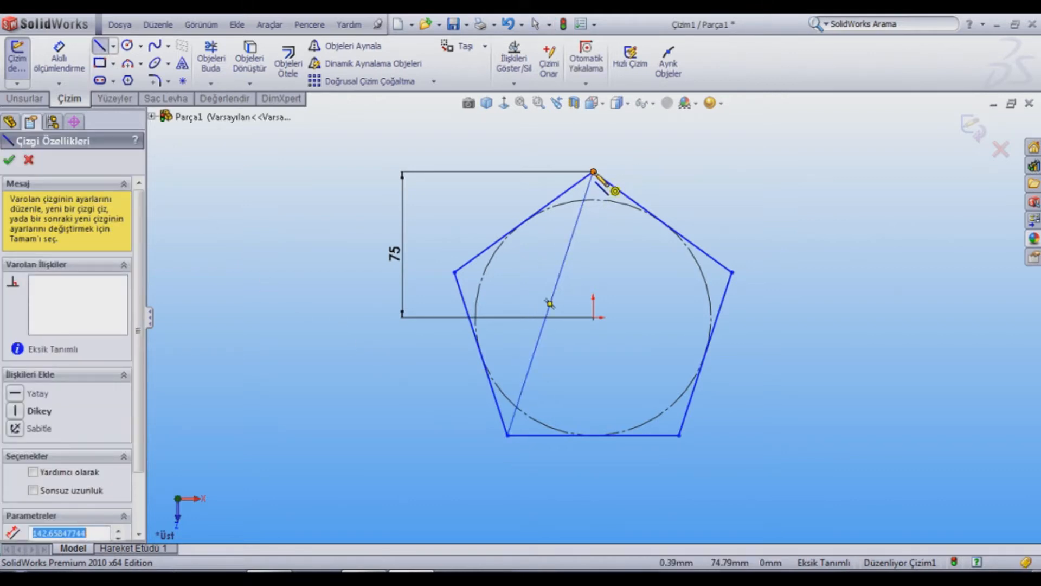
click(678, 435)
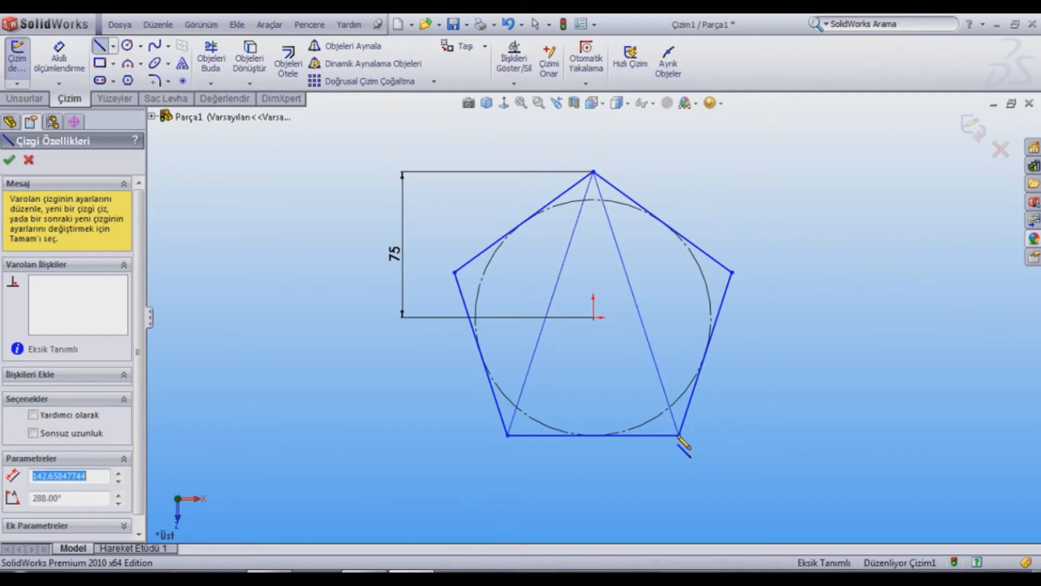
click(454, 272)
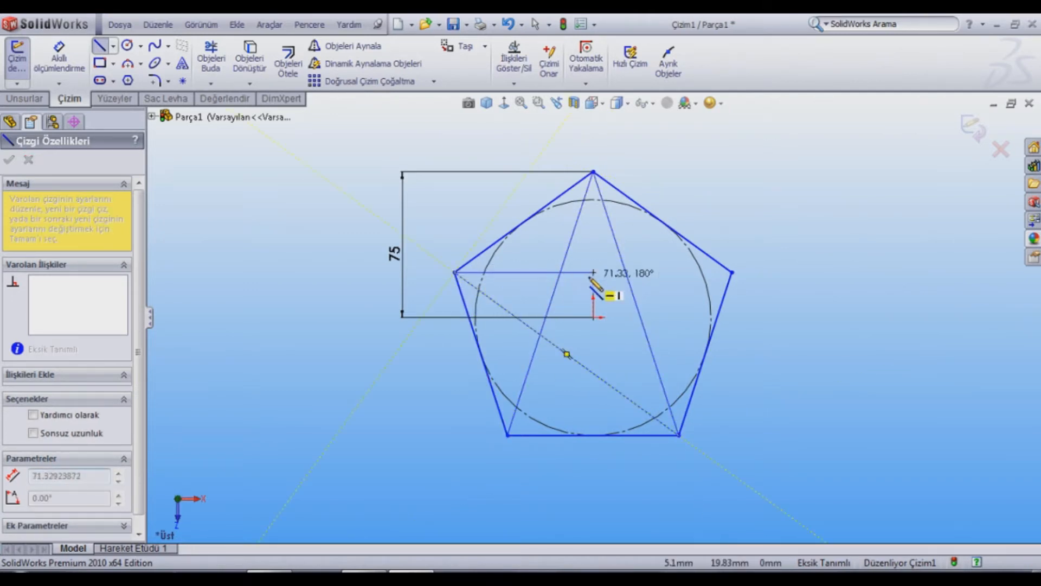
click(732, 272)
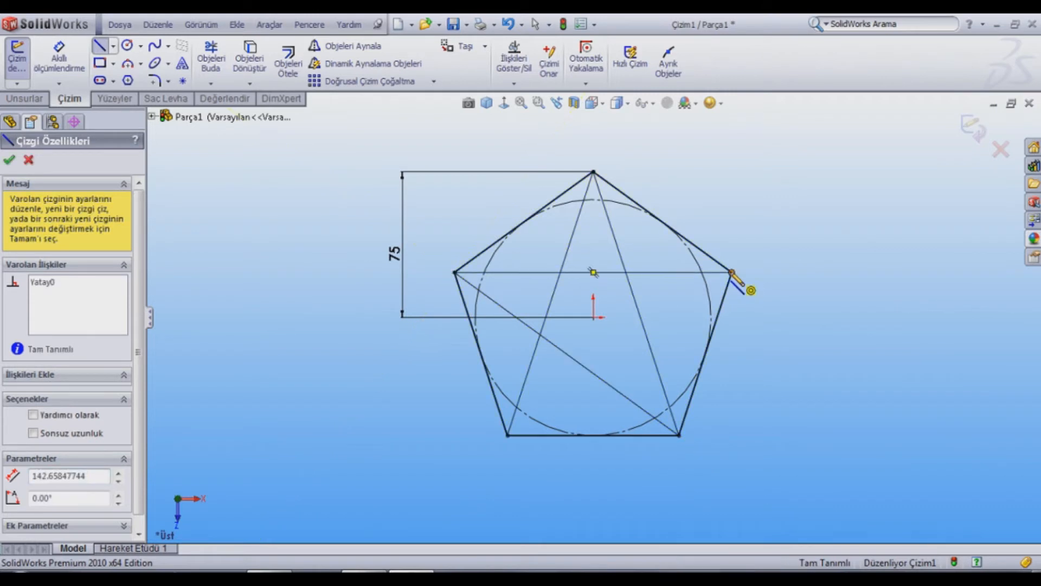
click(507, 436)
key(f)
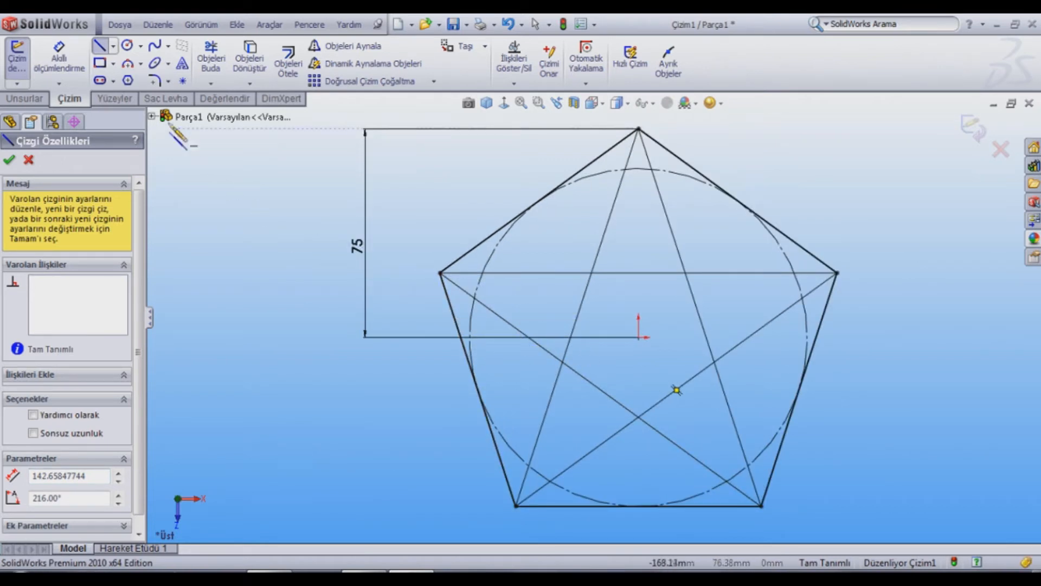
click(9, 160)
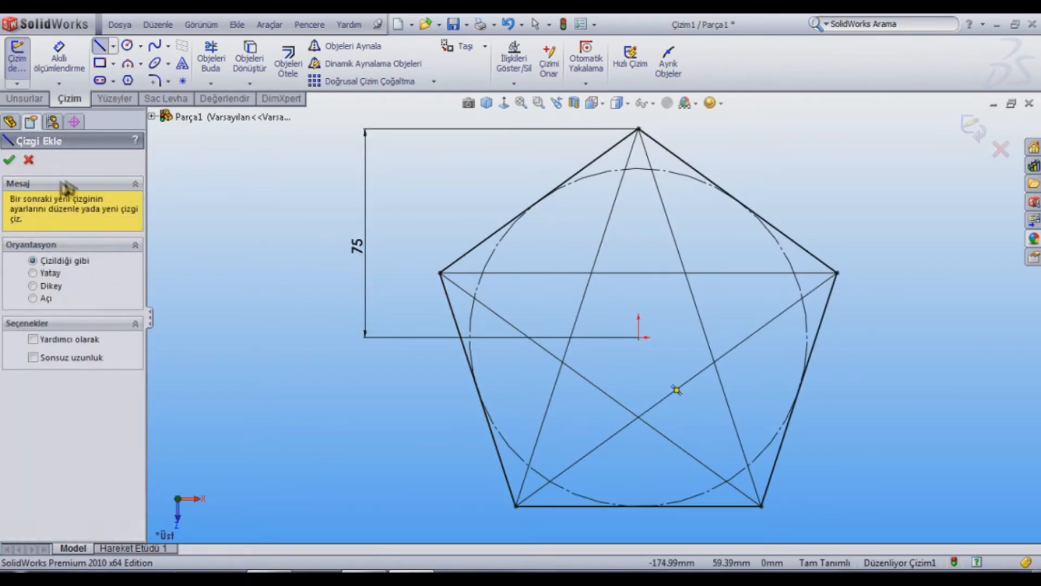
click(9, 160)
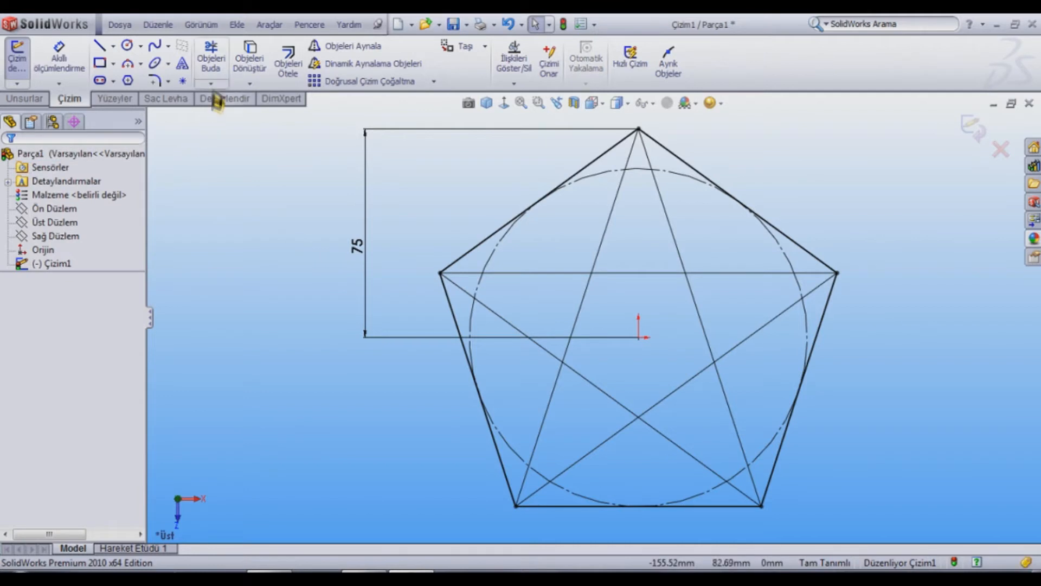
Step: Power-trim the line segments crossing the star's interior and the circle arcs inside its points, leaving only the star's outline inside the pentagon
click(211, 63)
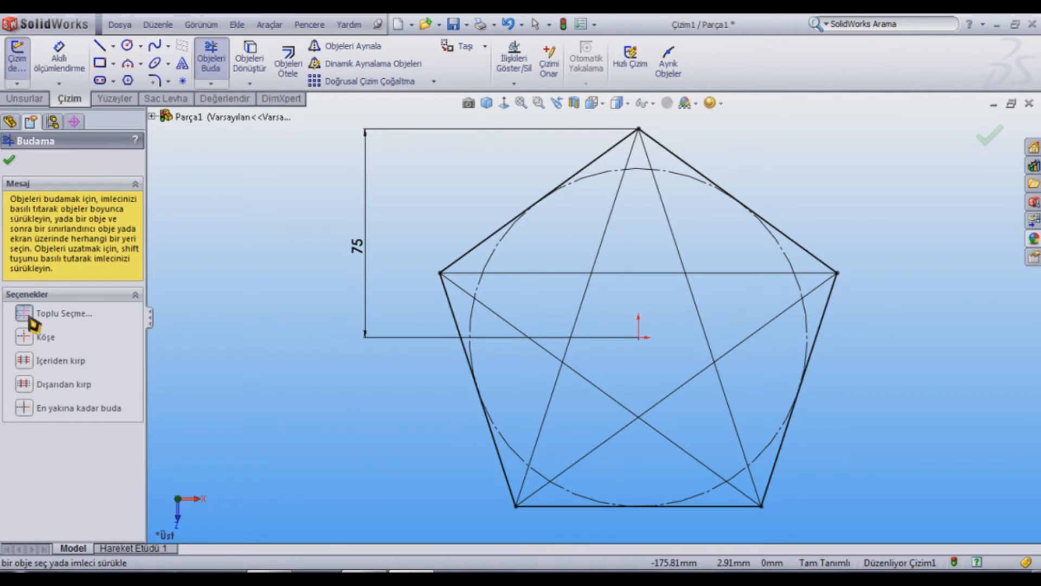
drag(618, 312, 629, 260)
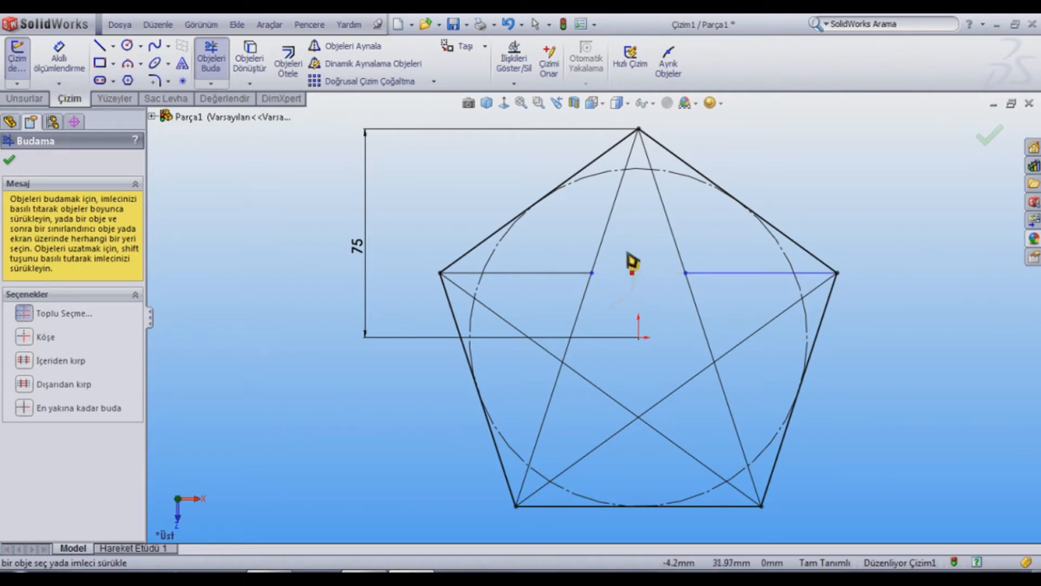
drag(639, 206, 636, 170)
drag(669, 299, 710, 310)
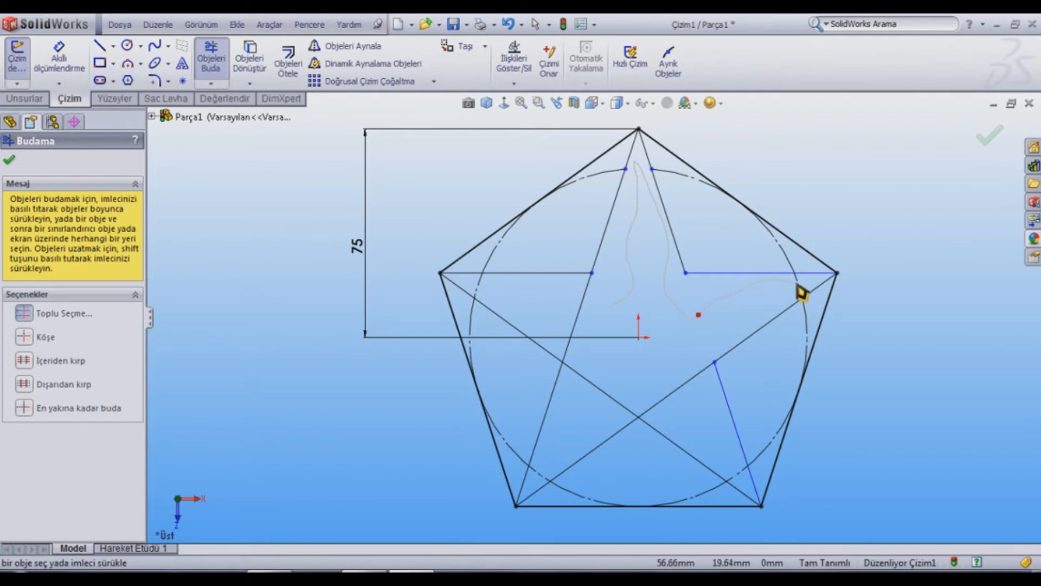
mouse_move(683, 359)
mouse_down()
mouse_move(695, 421)
mouse_move(737, 477)
mouse_up()
mouse_move(644, 384)
mouse_down()
mouse_move(576, 434)
mouse_move(602, 346)
mouse_move(567, 313)
mouse_move(513, 307)
mouse_move(521, 323)
mouse_up()
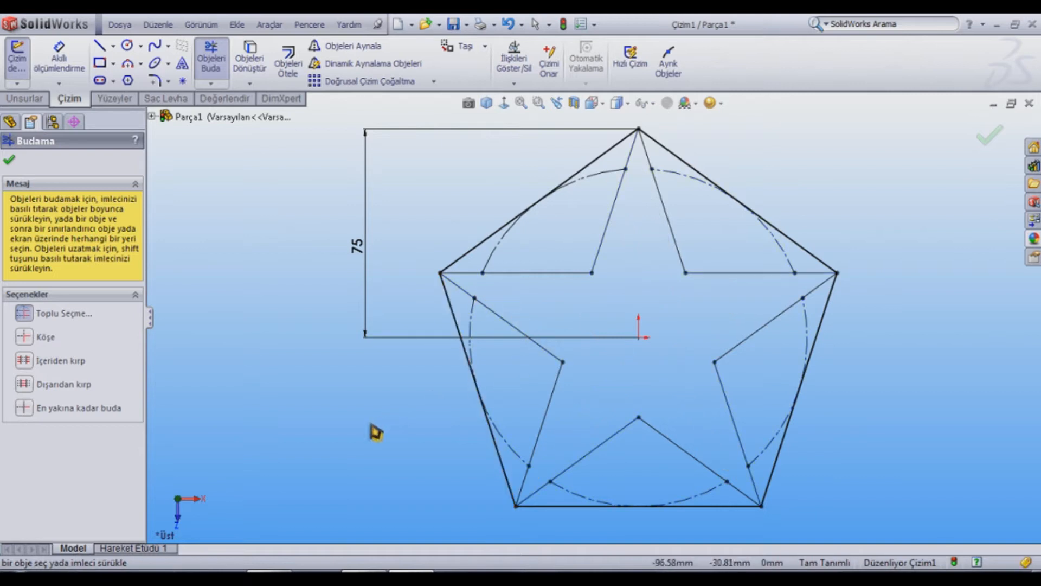
Step: Trim away the surrounding pentagon sides and the remaining construction circle arcs so only the star outline is left
mouse_move(440, 476)
mouse_down()
mouse_move(500, 413)
mouse_move(472, 360)
mouse_move(434, 330)
mouse_move(432, 259)
mouse_move(507, 270)
mouse_move(571, 237)
mouse_move(588, 197)
mouse_move(577, 168)
mouse_move(585, 162)
mouse_up()
mouse_move(701, 132)
mouse_down()
mouse_move(695, 186)
mouse_move(715, 218)
mouse_move(779, 230)
mouse_move(844, 217)
mouse_move(882, 300)
mouse_move(808, 342)
mouse_up()
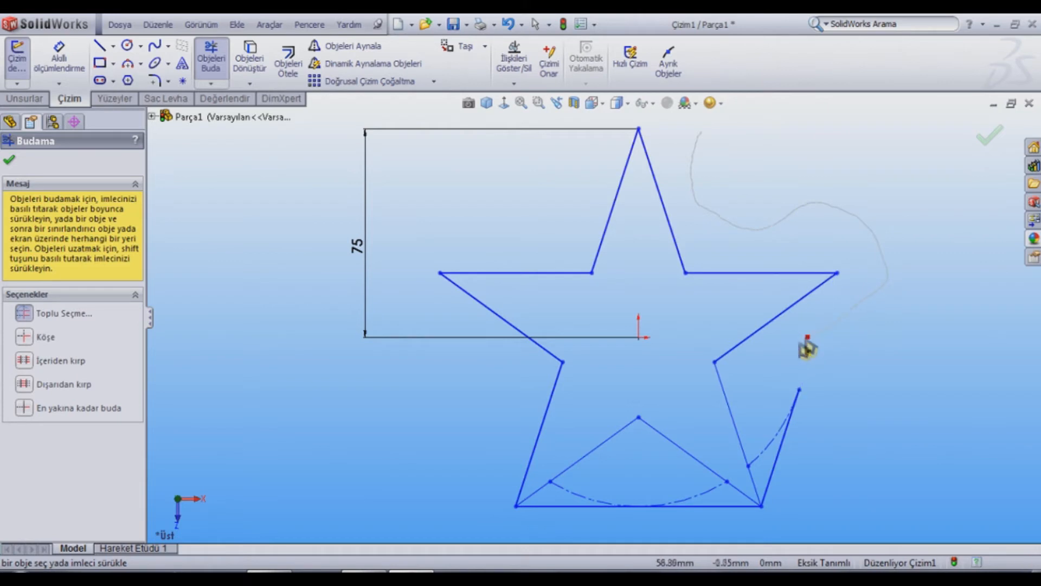
drag(781, 386, 808, 446)
drag(733, 528, 687, 495)
drag(603, 496, 584, 524)
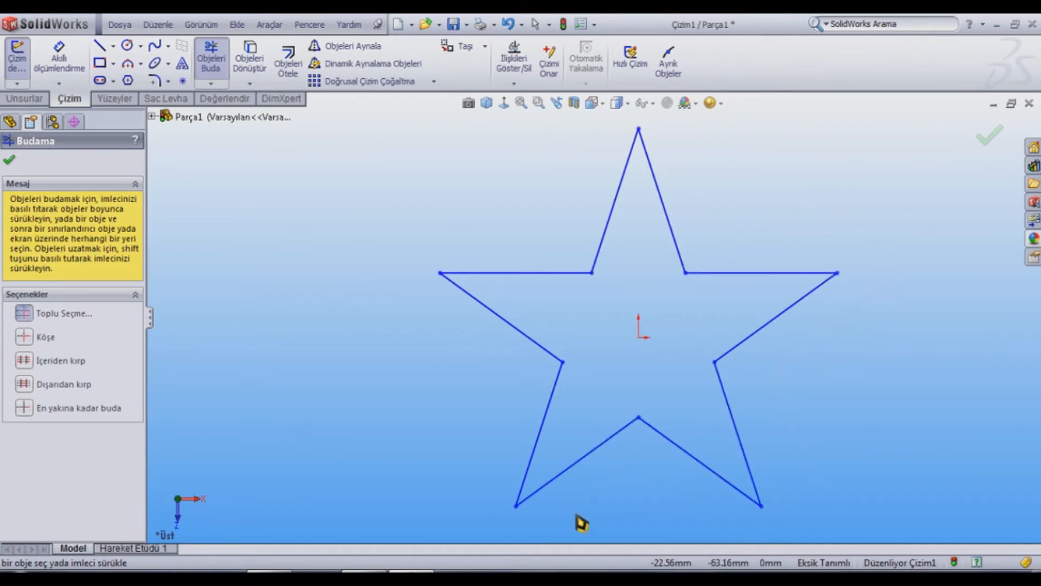
click(990, 142)
Step: Convert every star line except the inner edge of the lower-left point to construction geometry, and exit the sketch
mouse_move(360, 117)
mouse_down()
mouse_move(628, 277)
mouse_move(818, 430)
mouse_move(872, 512)
mouse_move(871, 531)
mouse_up()
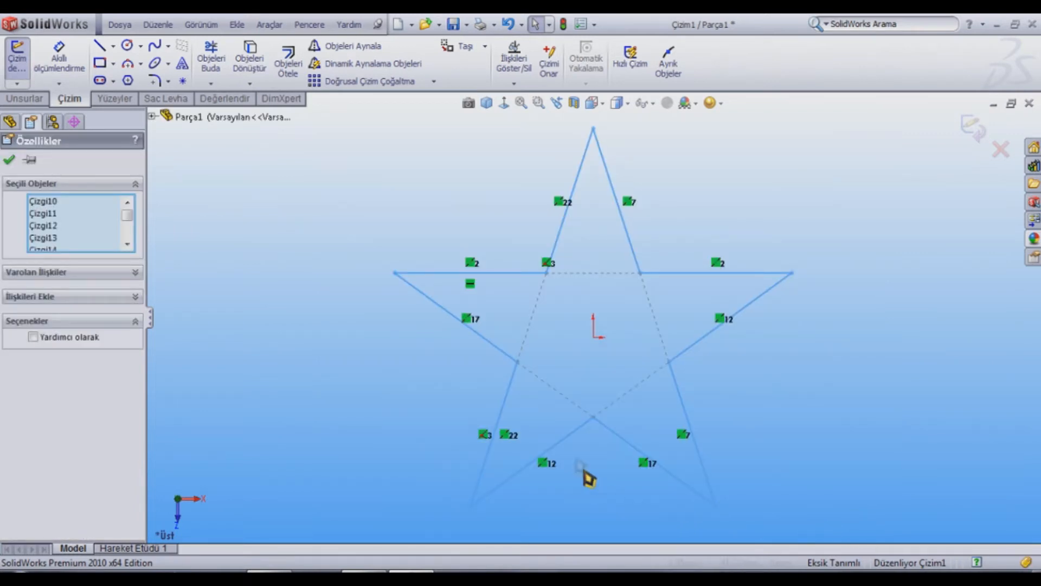
ctrl+click(557, 444)
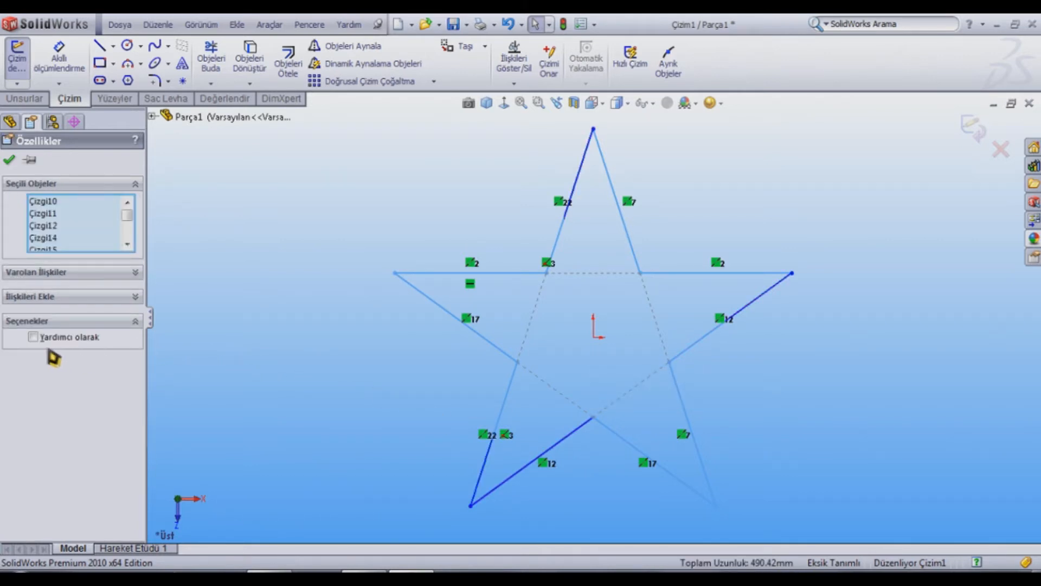
click(33, 336)
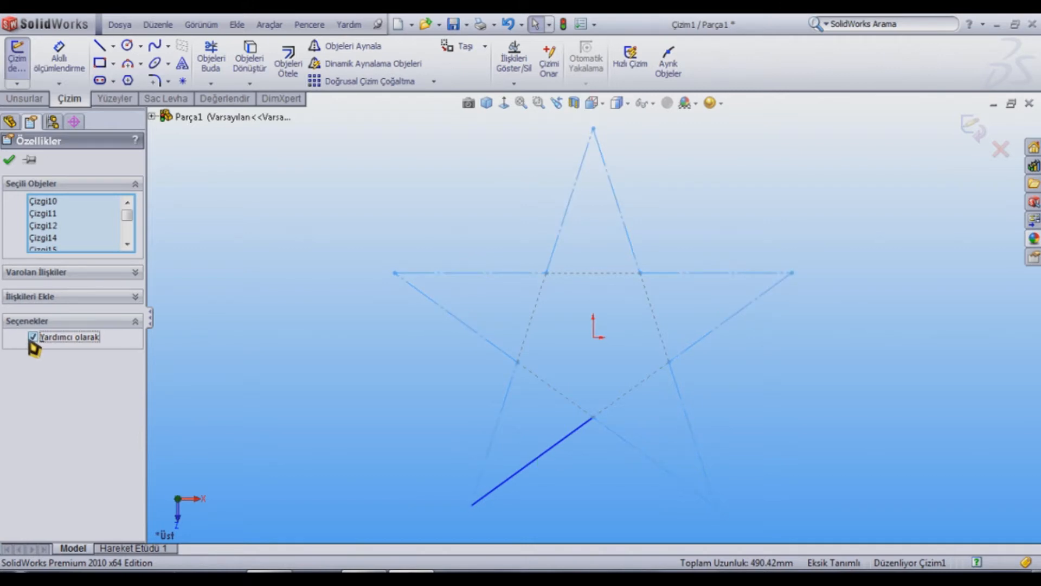
click(11, 162)
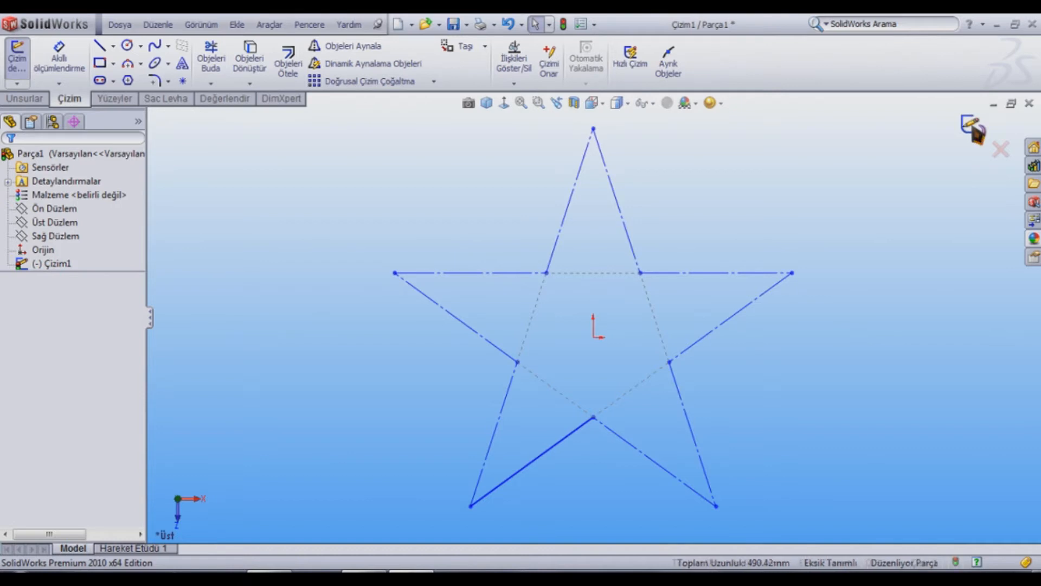
click(975, 130)
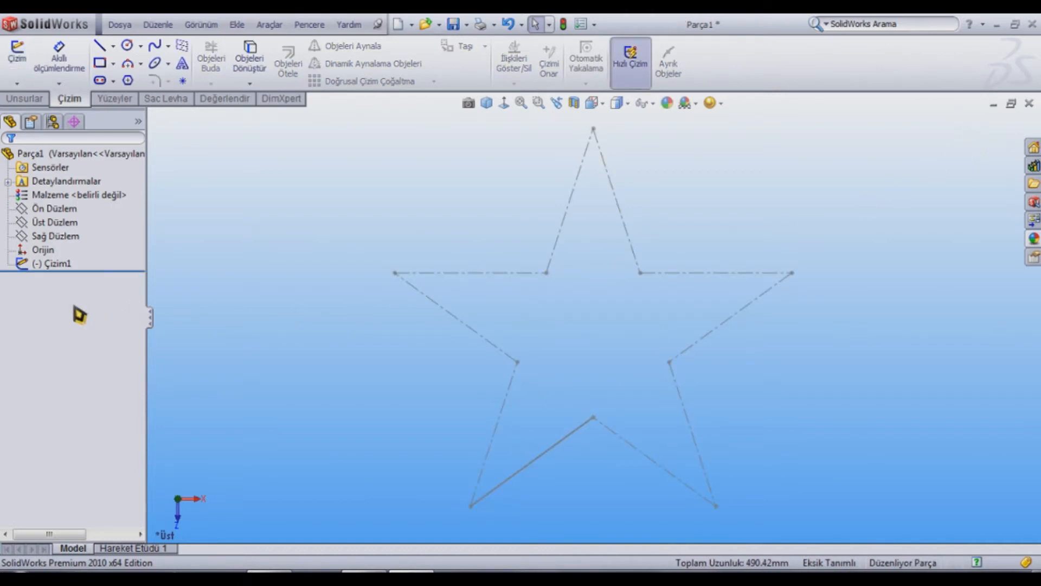
Step: On the Right plane, viewed face-on, sketch a vertical centerline about 24 mm long upward from the origin
click(31, 237)
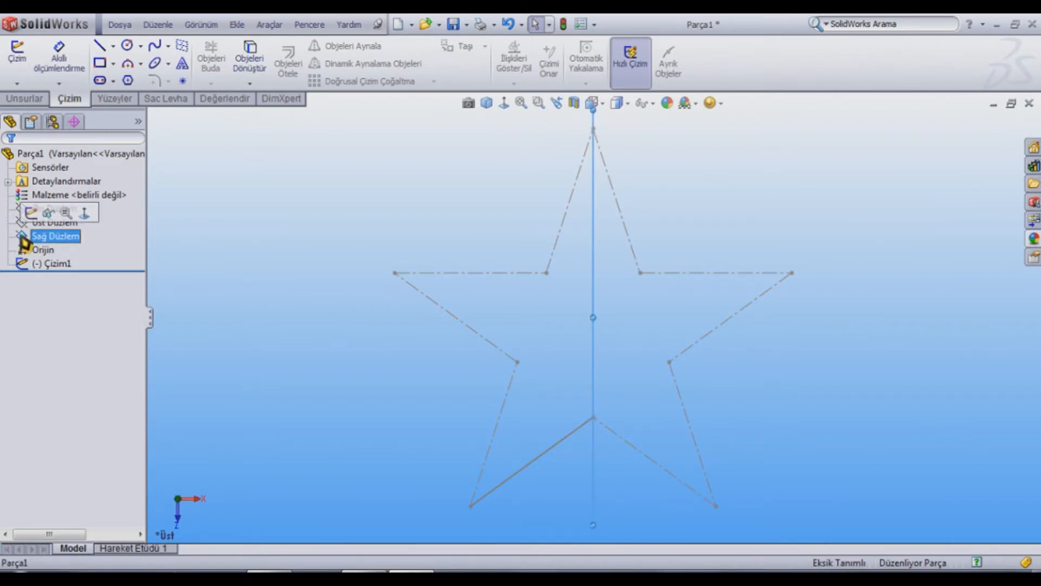
click(85, 212)
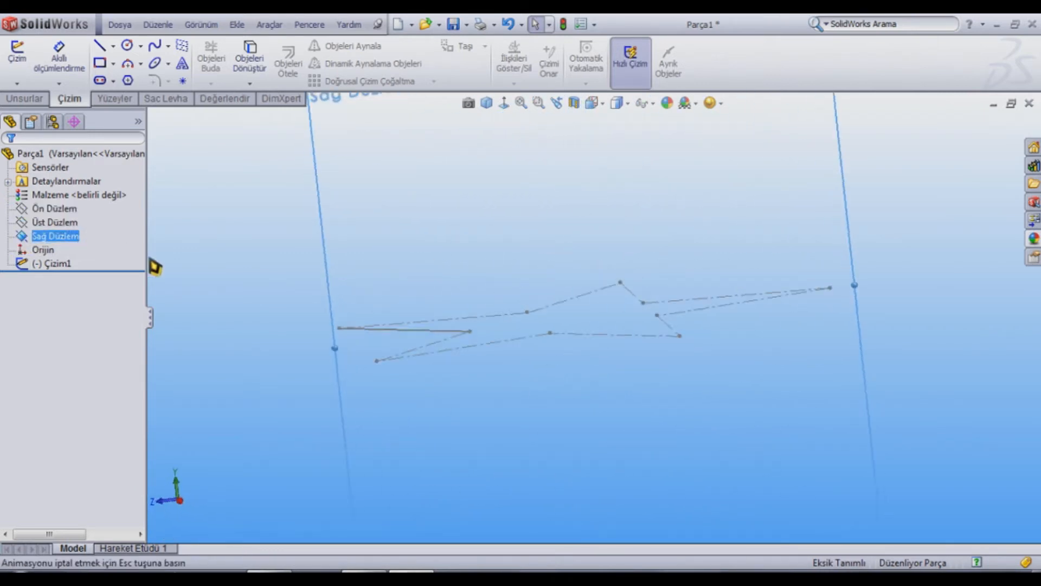
click(112, 46)
click(123, 79)
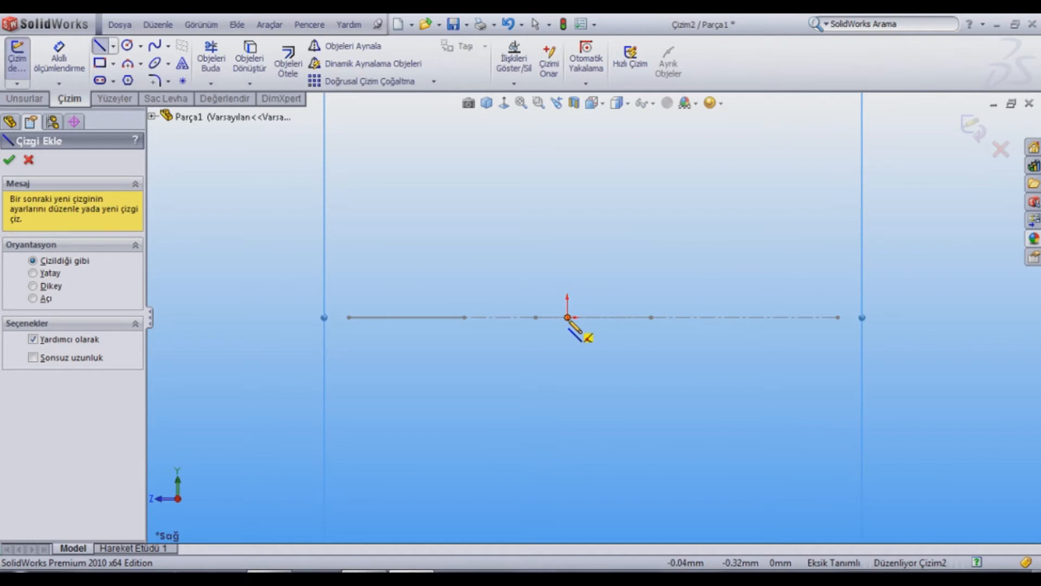
click(567, 317)
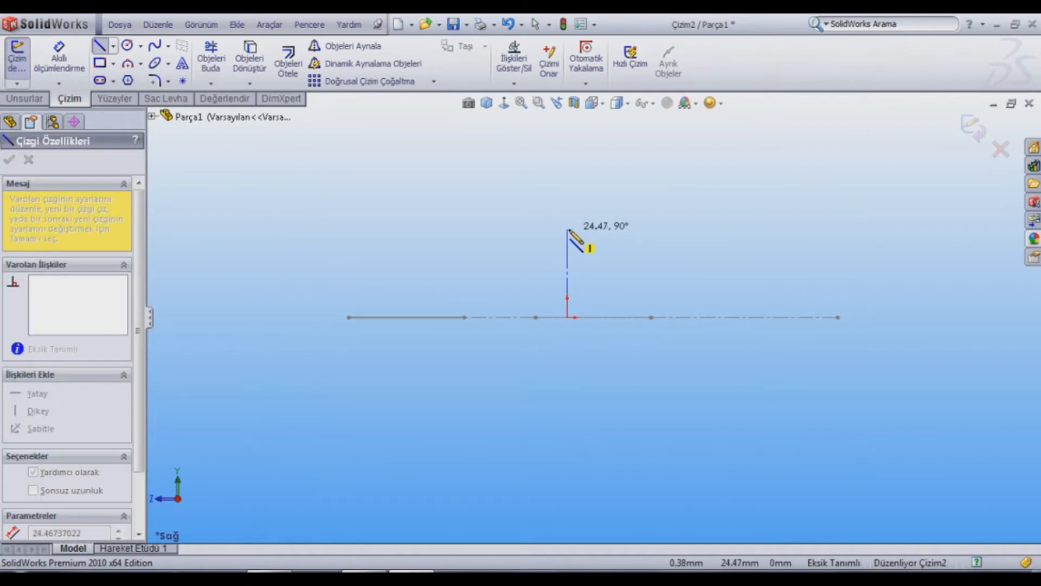
click(568, 229)
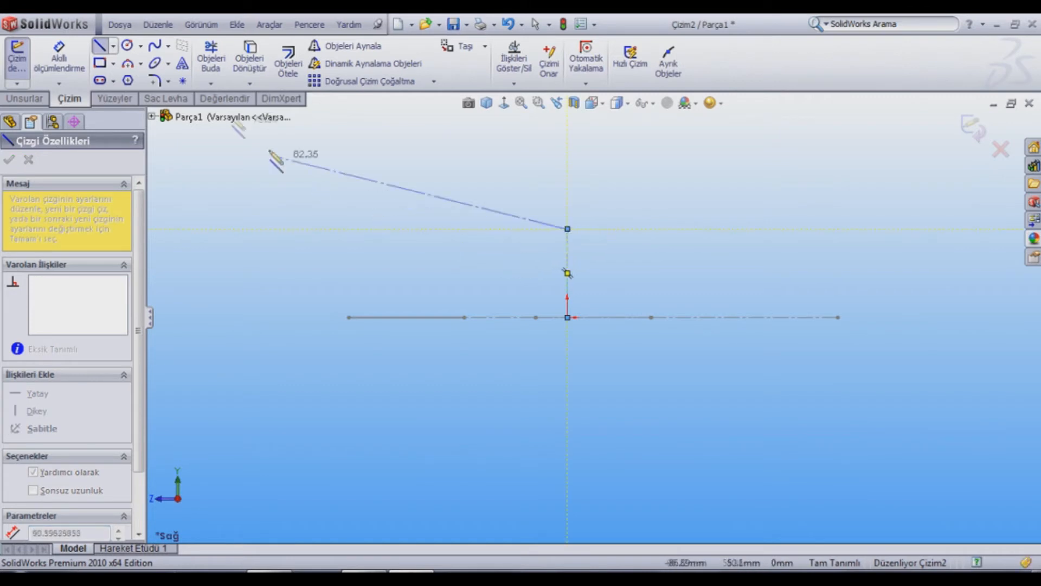
Step: Dimension the vertical centerline's length as 20 mm and exit the sketch
click(70, 64)
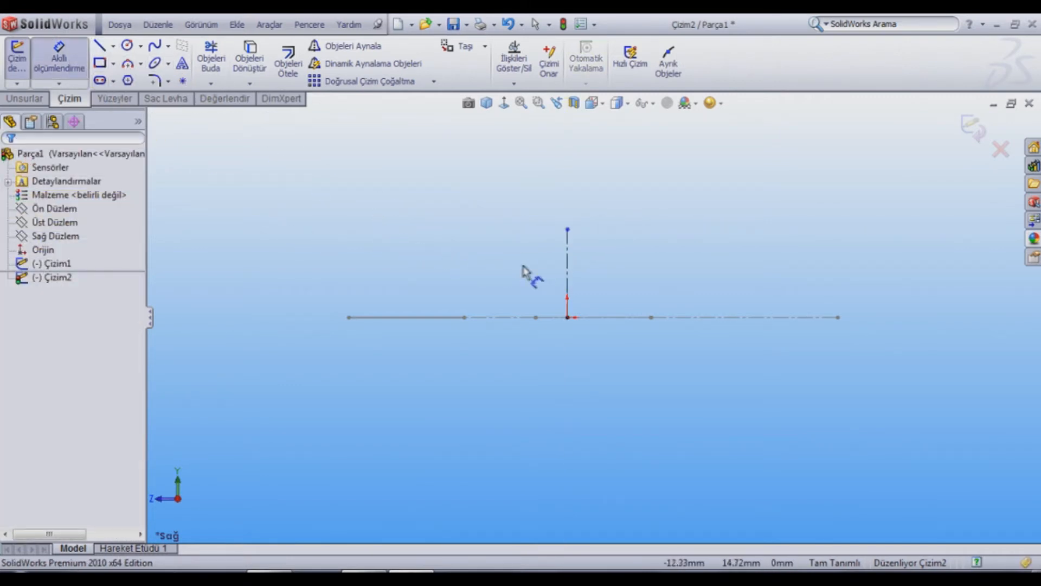
click(567, 269)
click(516, 274)
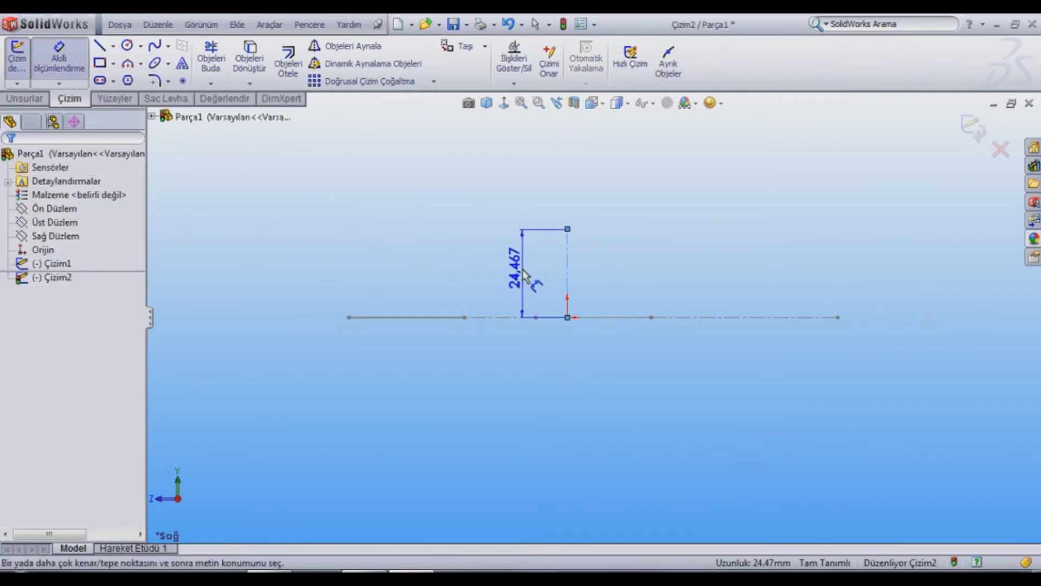
text(20)
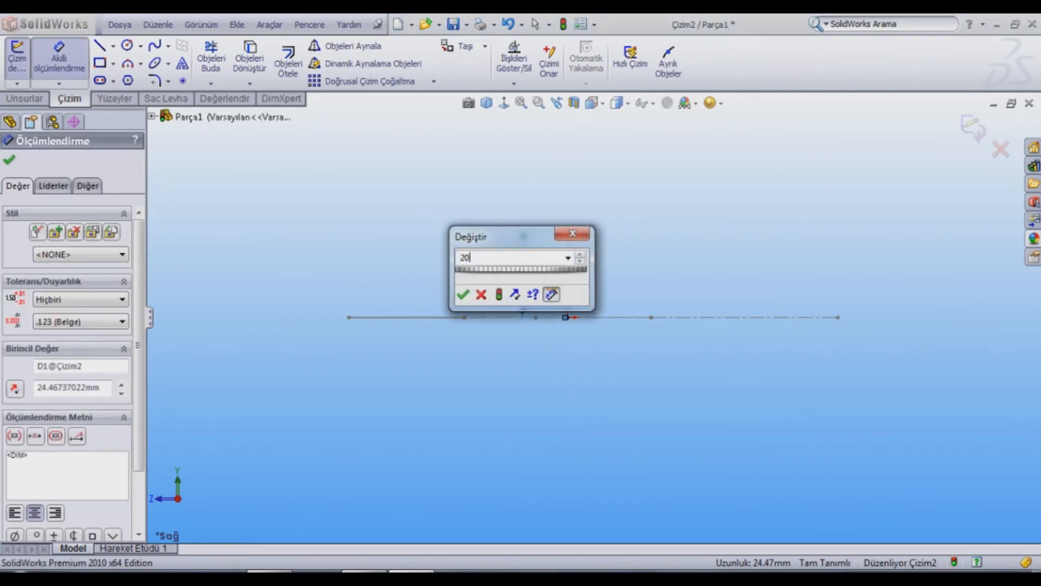
key(Return)
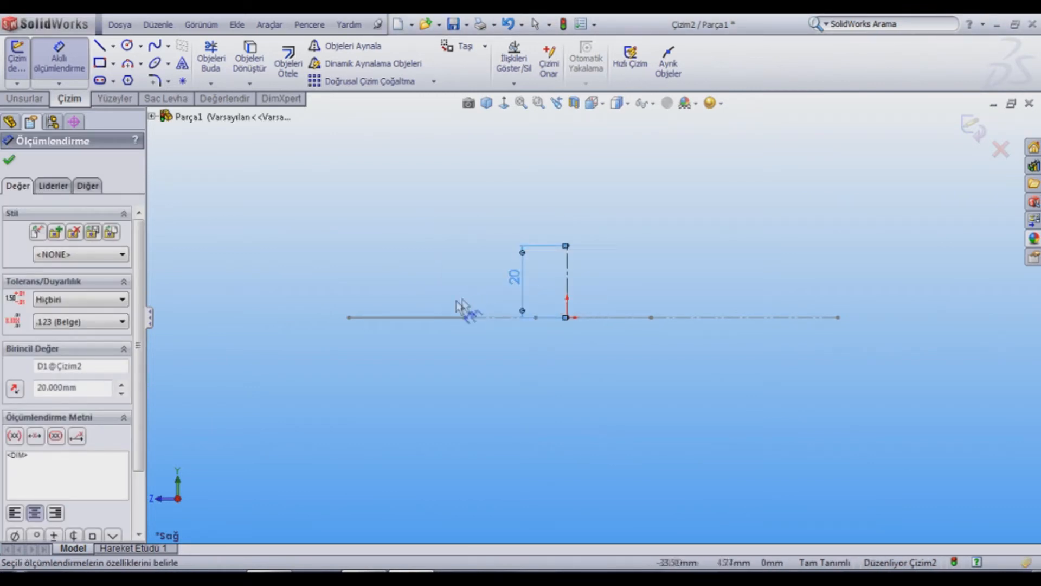
click(11, 163)
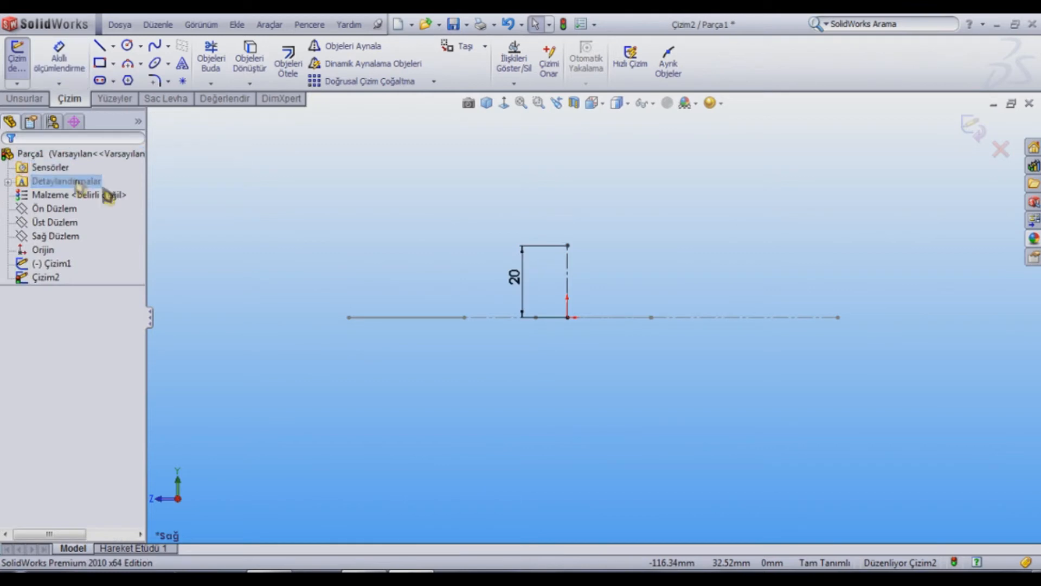
mouse_move(304, 249)
middle_down()
mouse_move(320, 330)
mouse_move(332, 309)
mouse_move(407, 353)
mouse_move(457, 412)
mouse_move(393, 428)
mouse_move(341, 391)
mouse_move(352, 385)
mouse_move(336, 385)
middle_up()
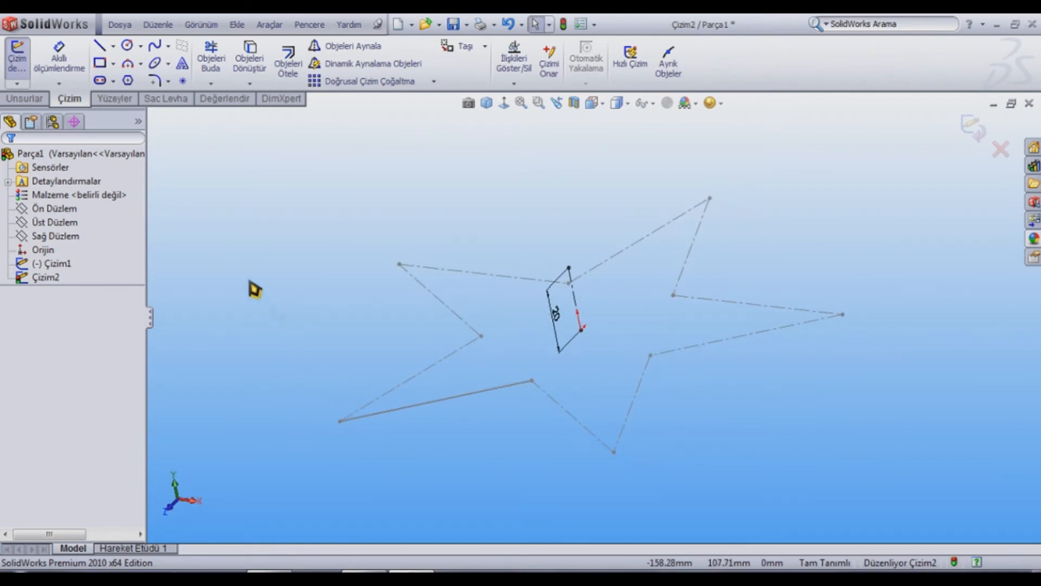
click(969, 129)
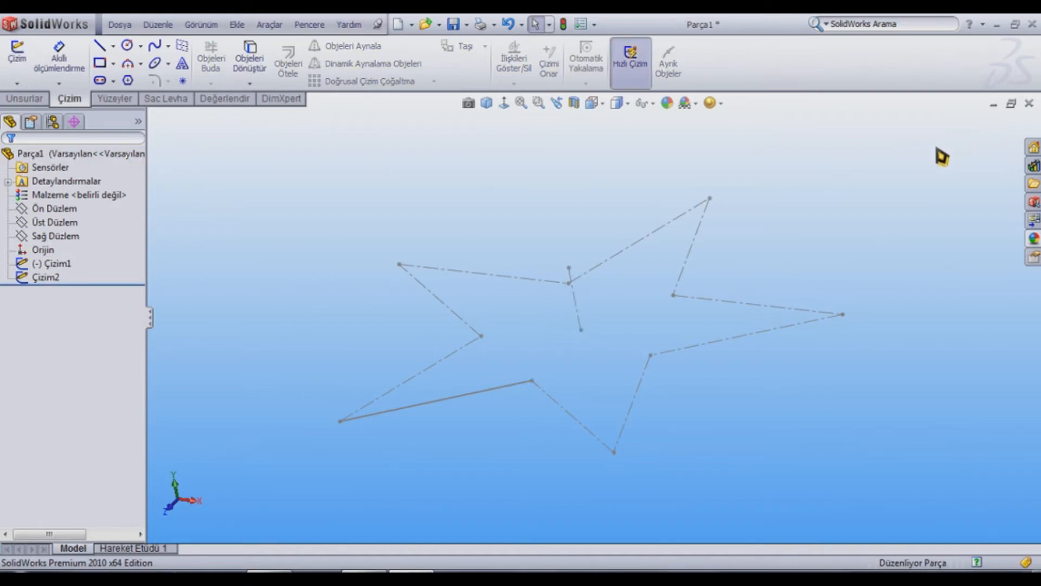
Step: In a new 3D sketch, draw a line from the centerline's upper endpoint to the tip of the star's lower-left point
mouse_move(764, 293)
middle_down()
mouse_move(744, 302)
mouse_move(756, 295)
middle_up()
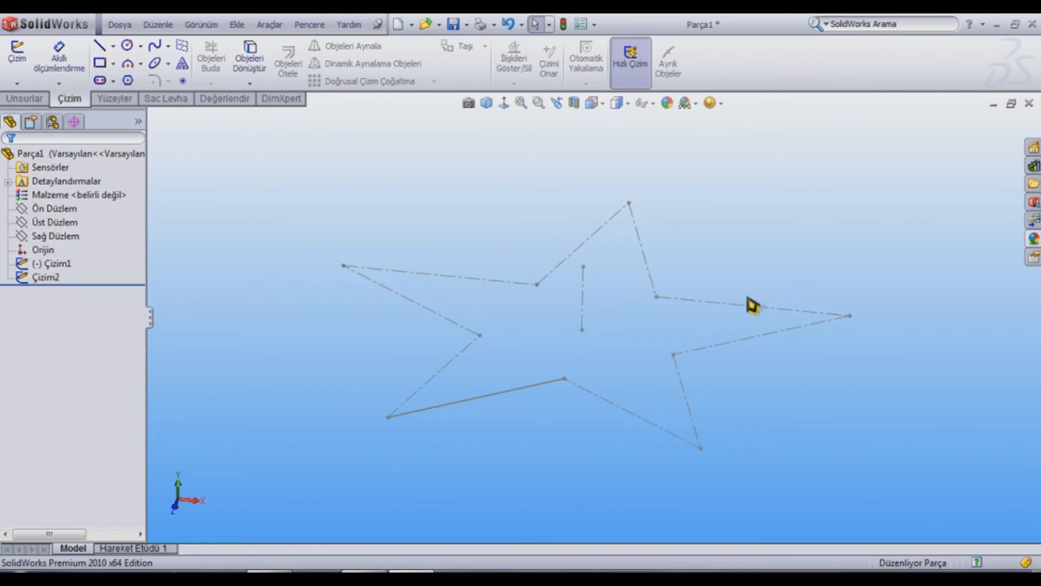
click(19, 84)
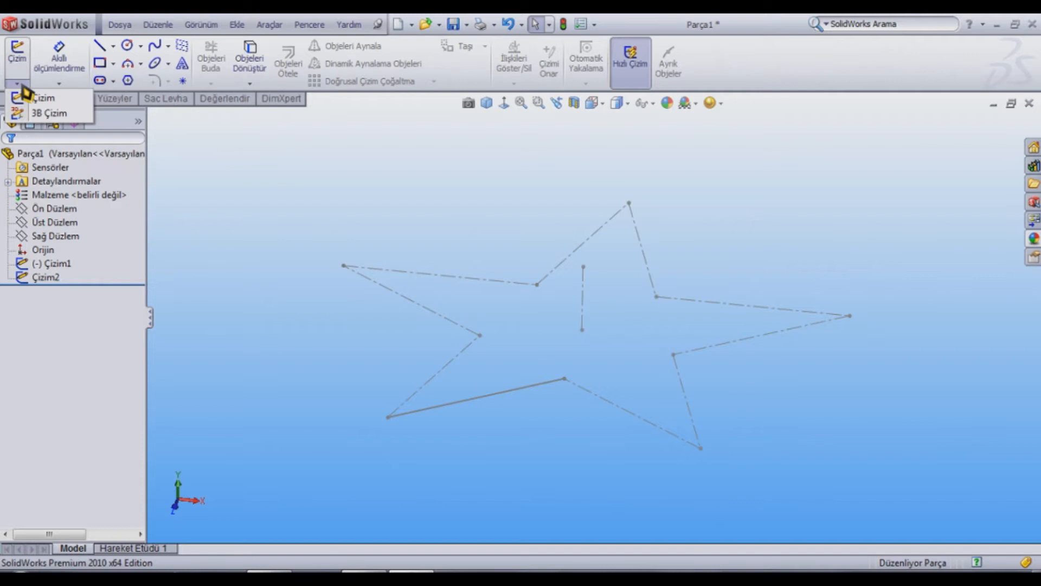
click(54, 114)
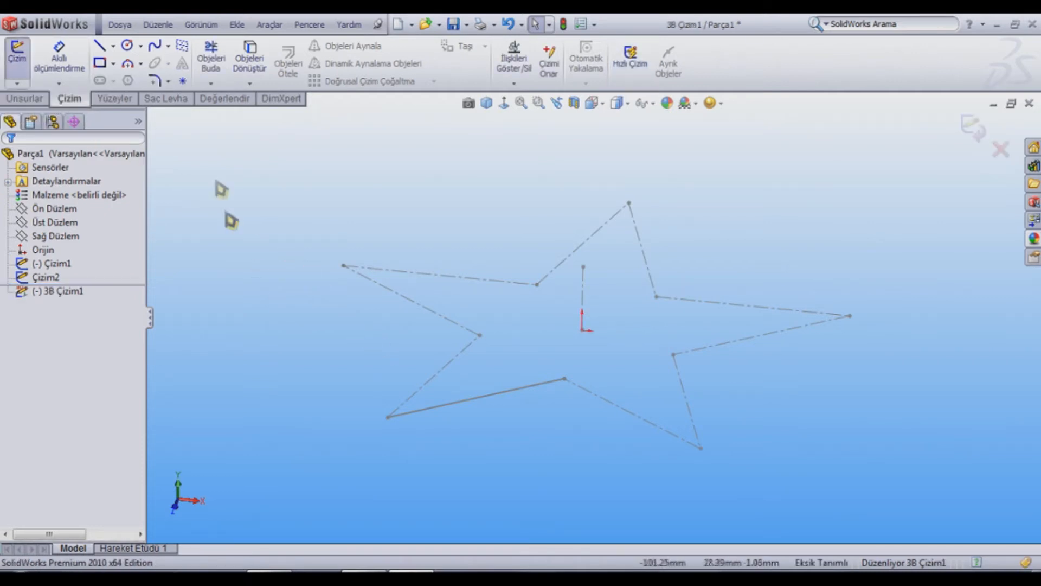
click(103, 50)
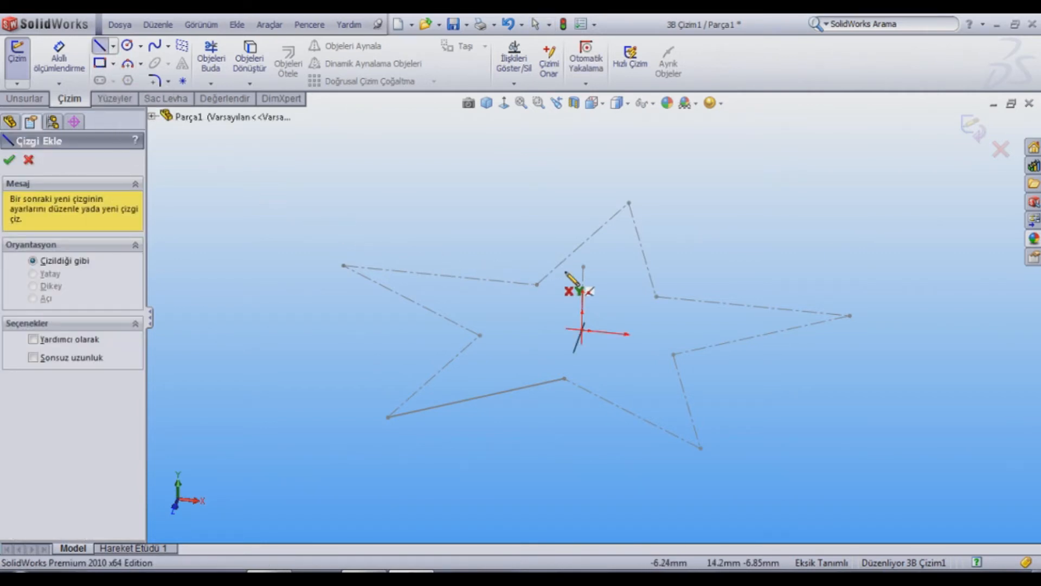
click(584, 267)
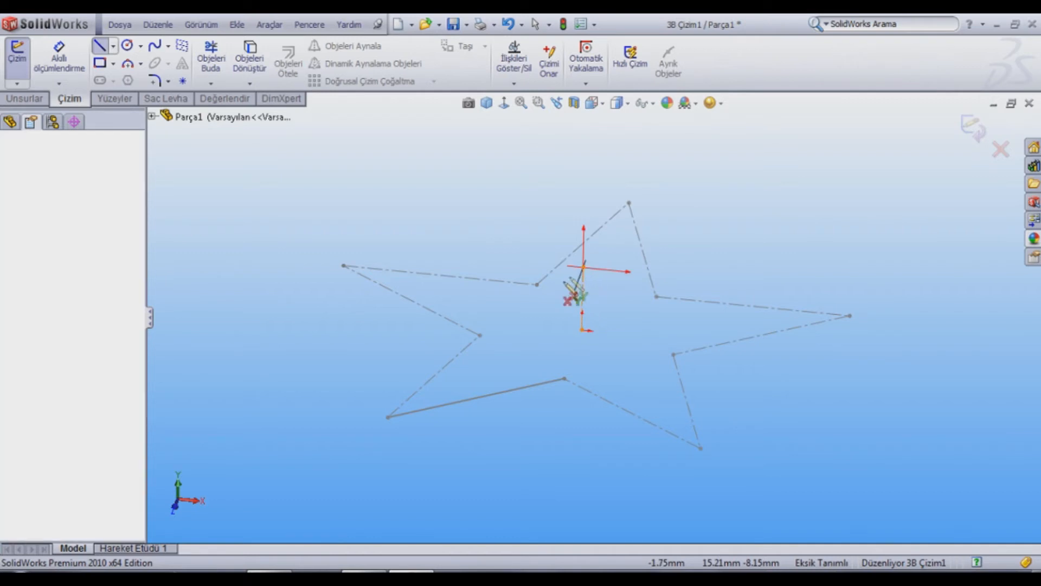
click(387, 418)
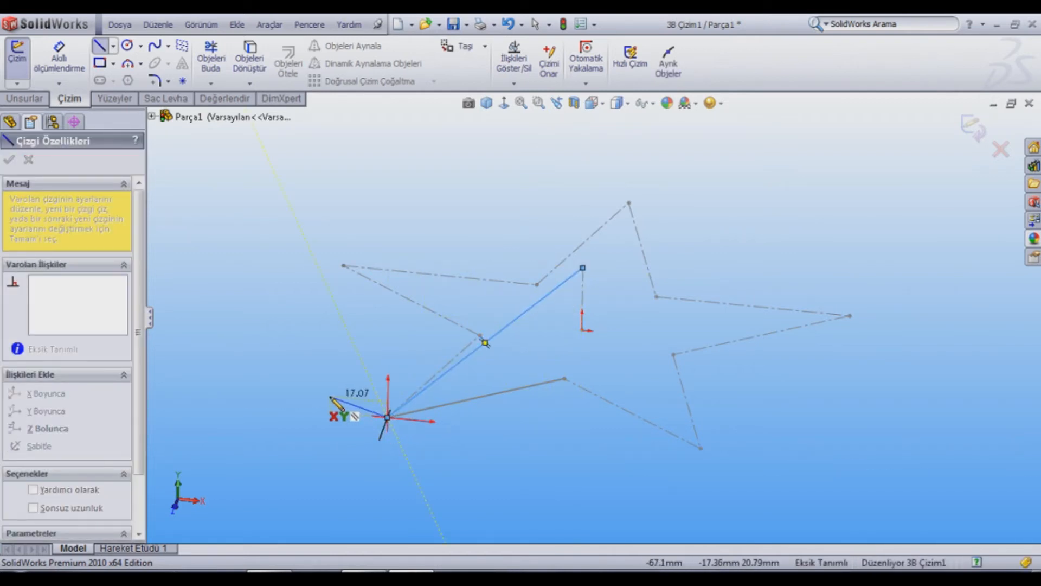
key(Escape)
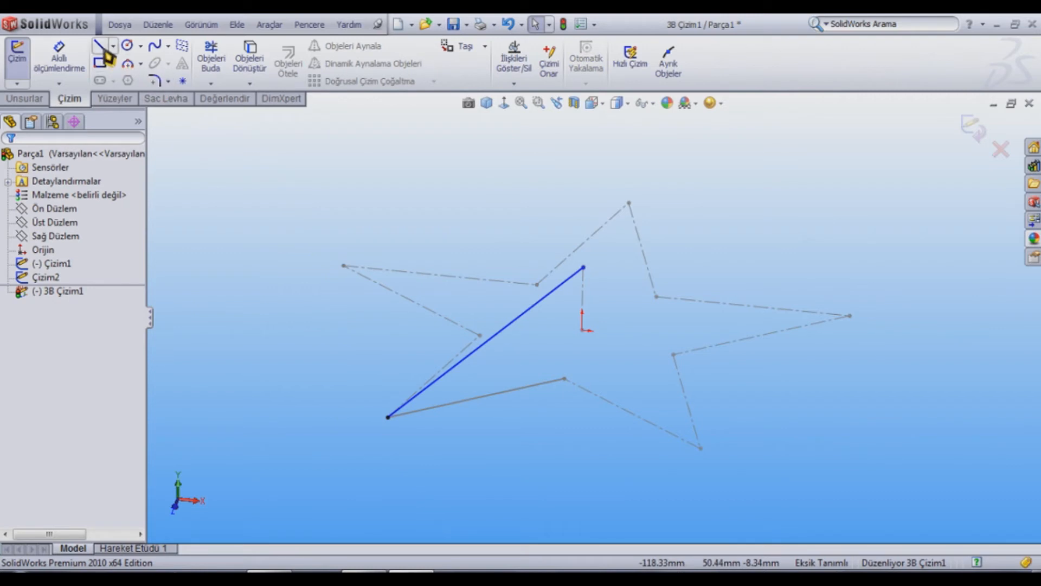
Step: Draw a second 3D line from the centerline's upper endpoint to the inner corner at the solid star edge's other end, and exit the sketch
click(582, 268)
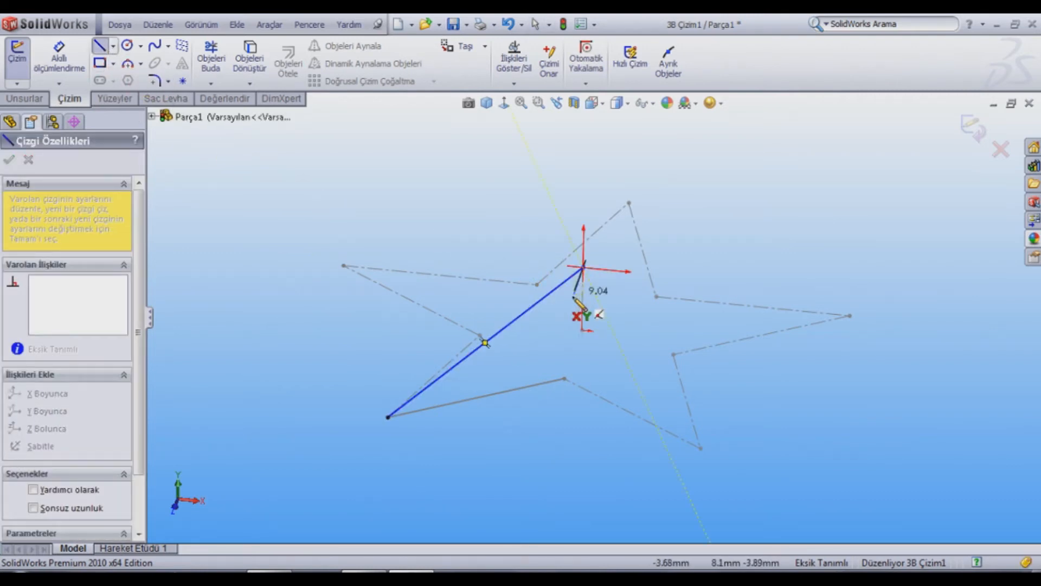
click(564, 378)
key(Escape)
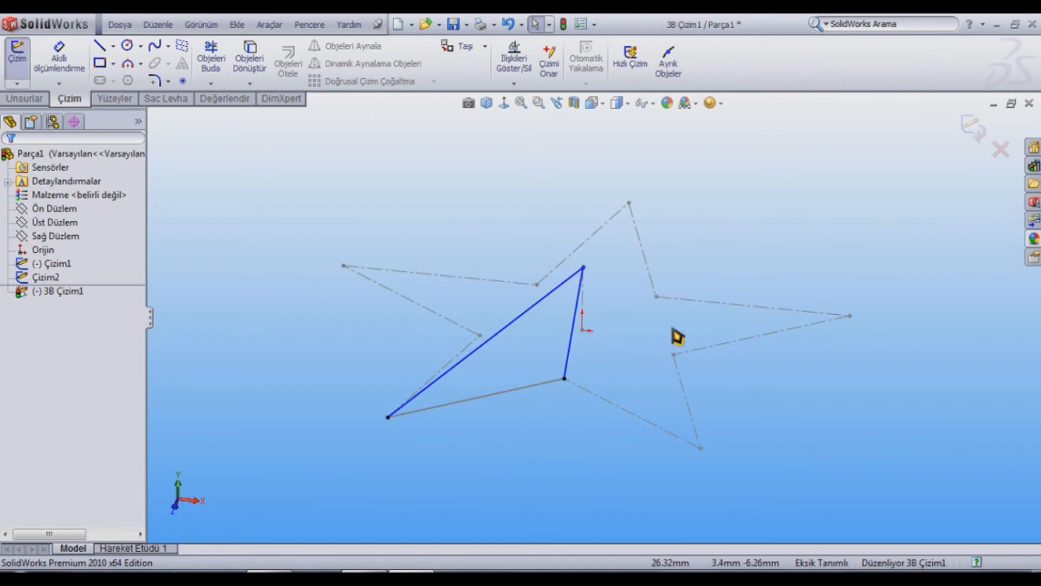
click(976, 135)
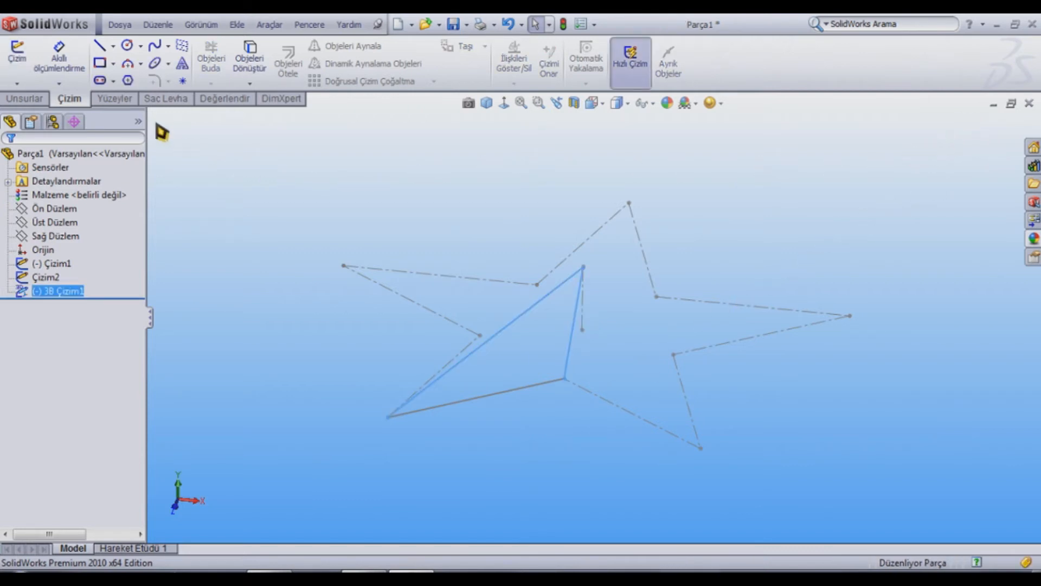
Step: Create a filled surface bounded by the two 3D sketch lines and the solid star edge, with Contact edge settings
click(124, 101)
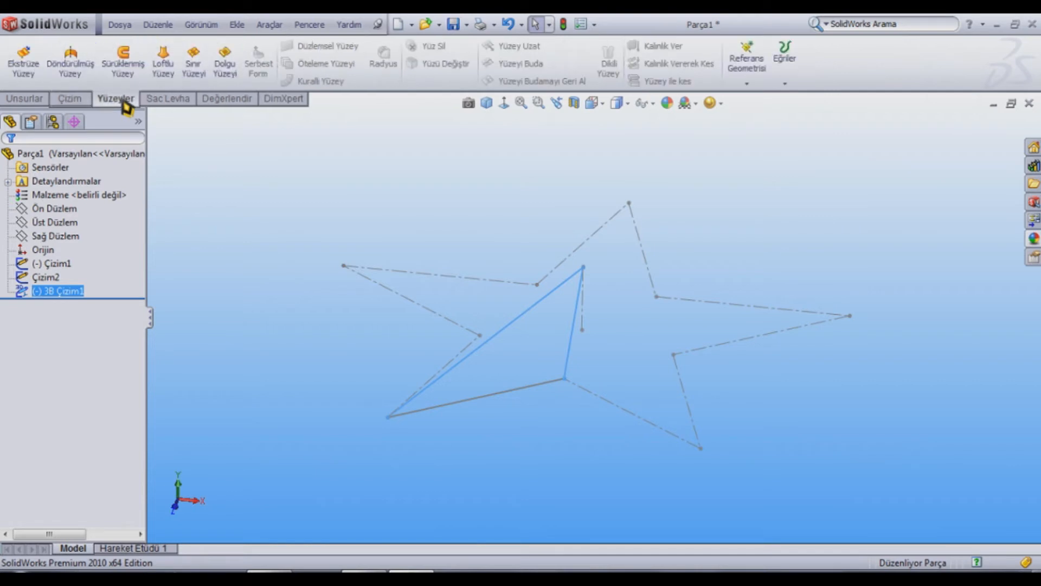
click(234, 75)
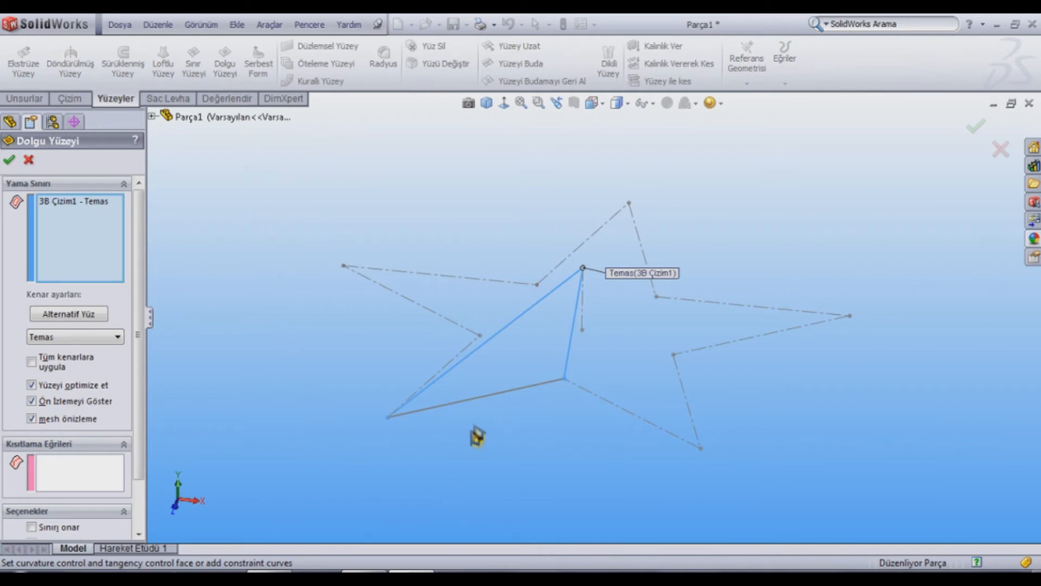
click(497, 399)
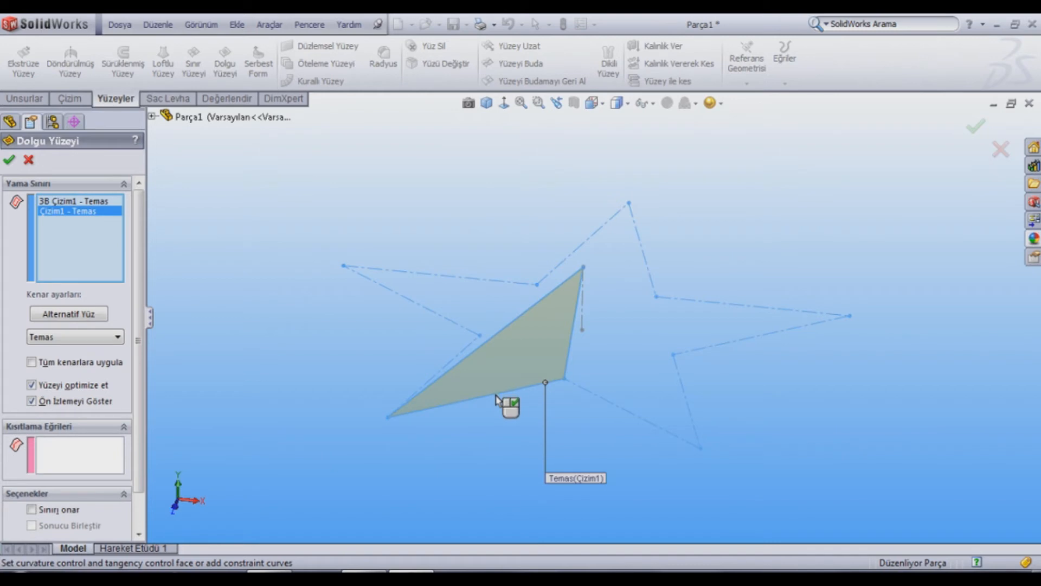
click(9, 160)
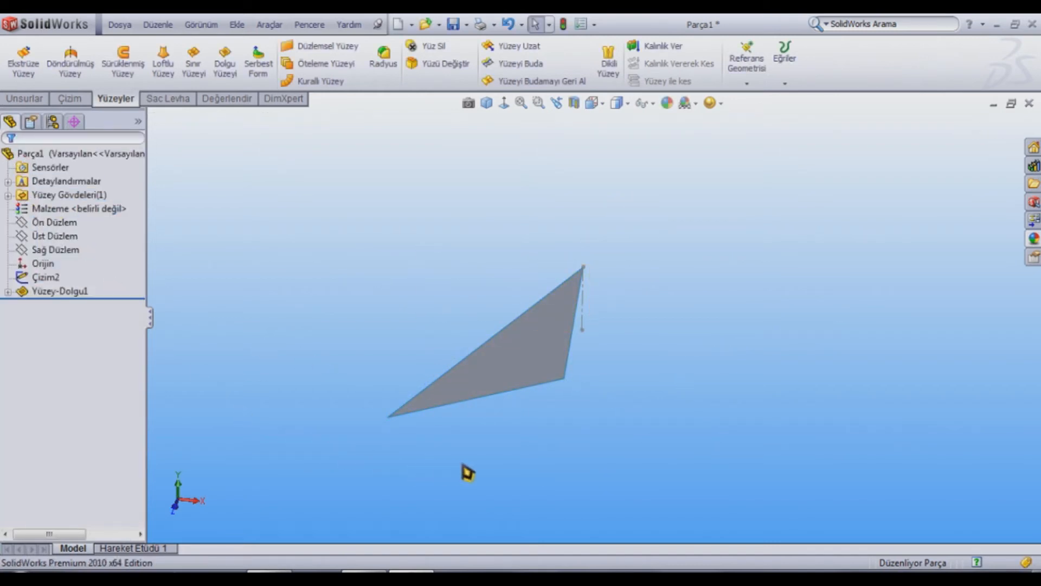
Step: Create a reference plane coincident with the vertical centerline and the triangular surface's outer tip vertex
mouse_move(474, 461)
middle_down()
mouse_move(491, 455)
mouse_move(558, 481)
mouse_move(557, 494)
mouse_move(481, 465)
mouse_move(470, 450)
mouse_move(457, 453)
mouse_move(464, 464)
middle_up()
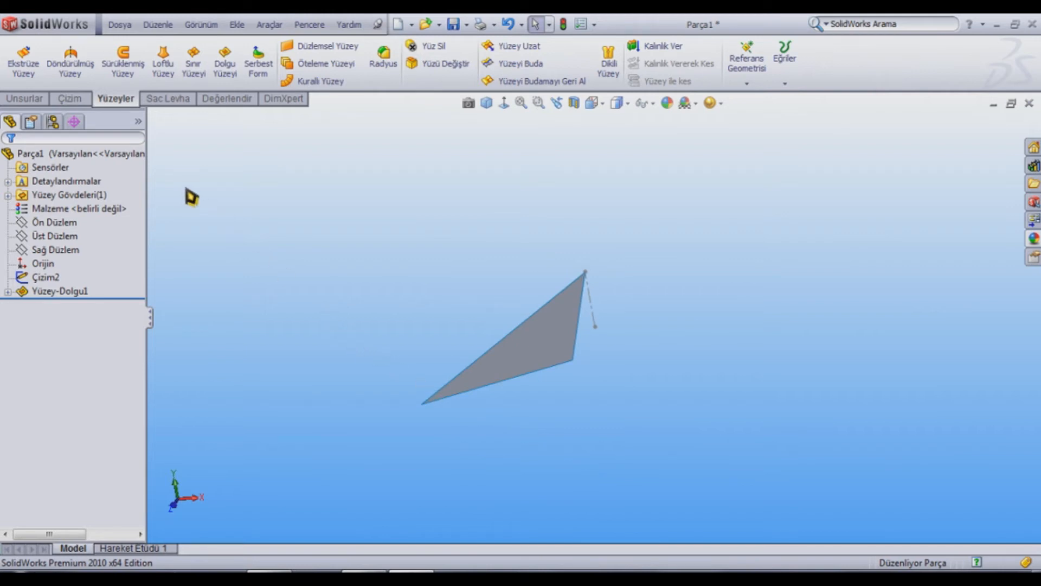
click(37, 99)
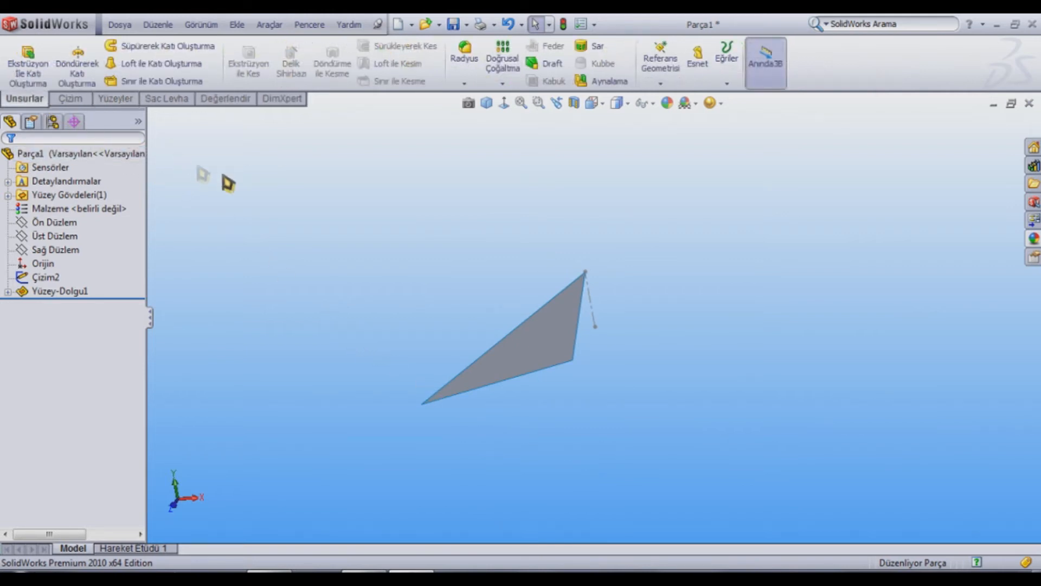
click(671, 75)
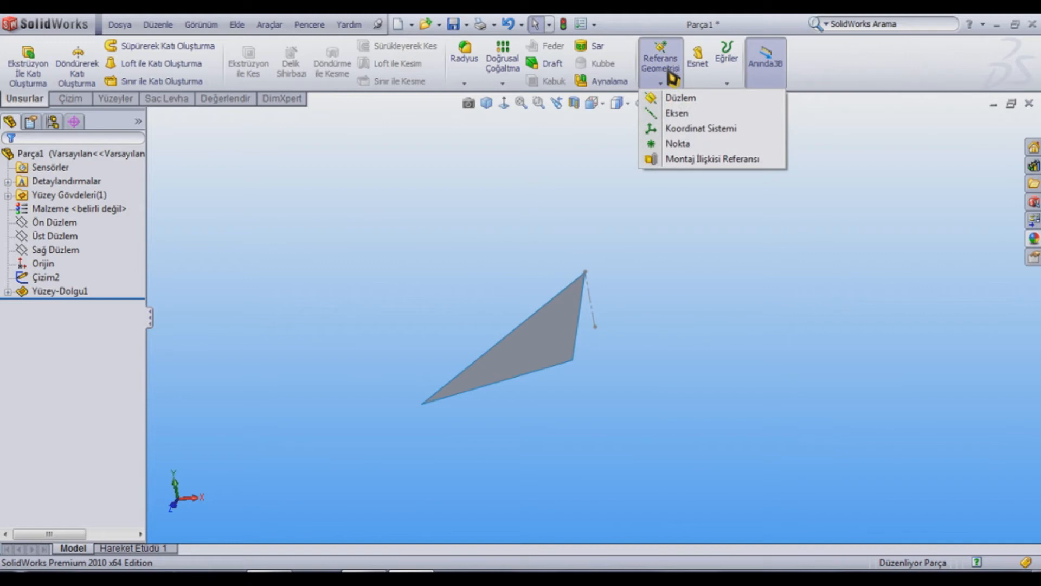
click(686, 99)
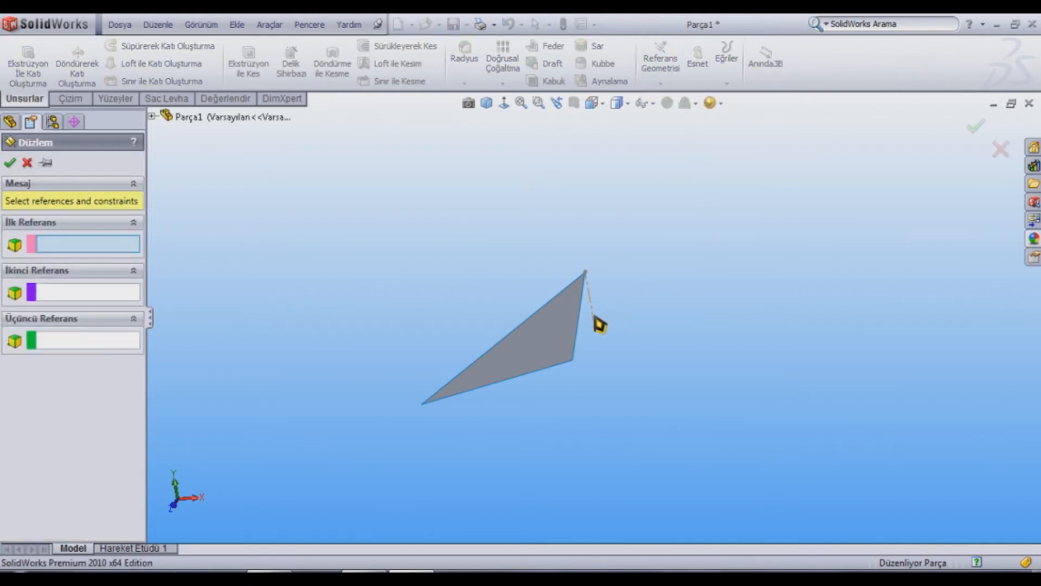
click(596, 320)
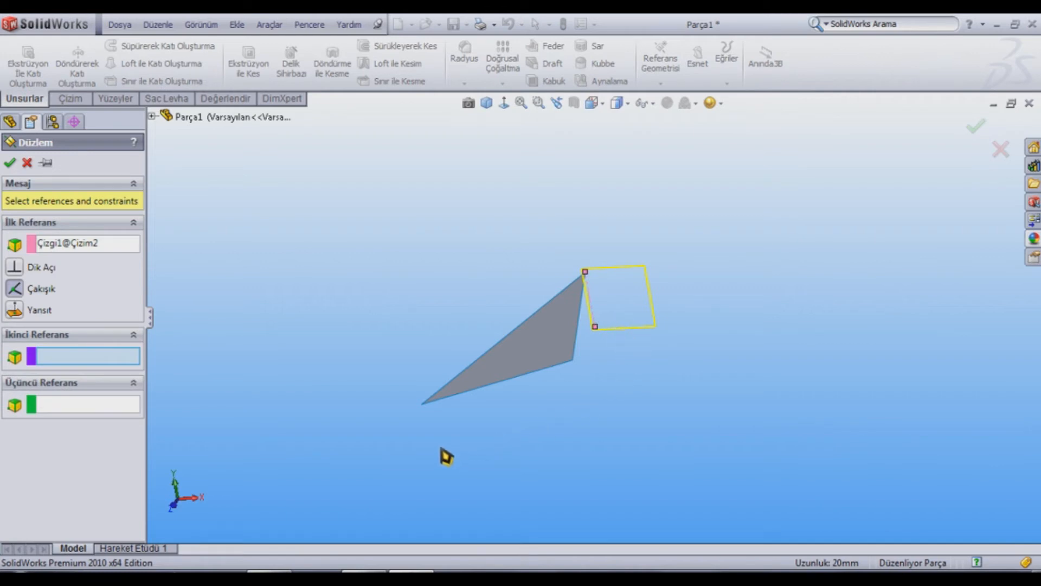
click(422, 405)
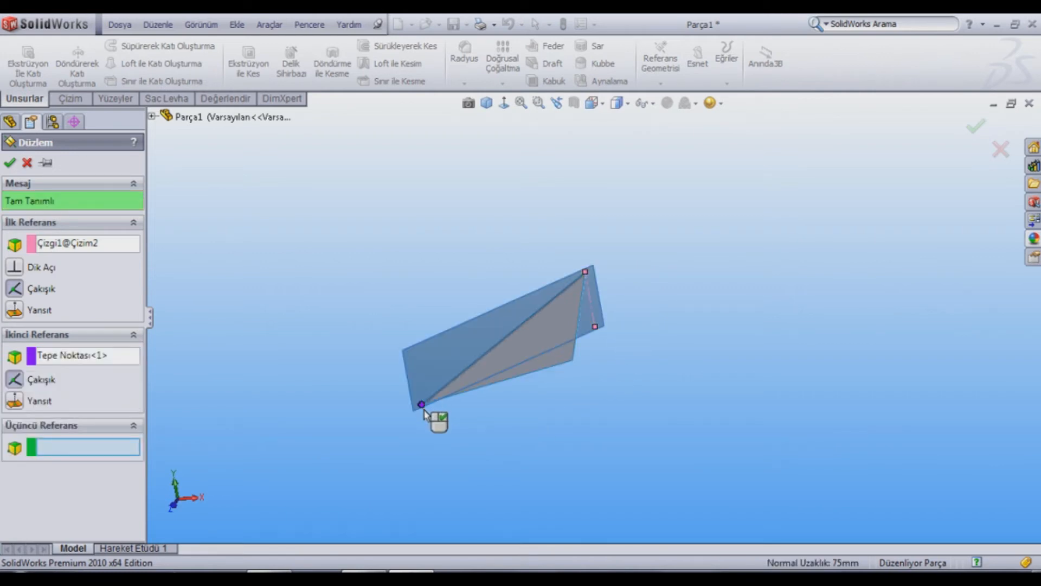
click(9, 162)
Step: Mirror the filled surface body about the new reference plane to form the other half of the star point
middle_drag(324, 429, 353, 497)
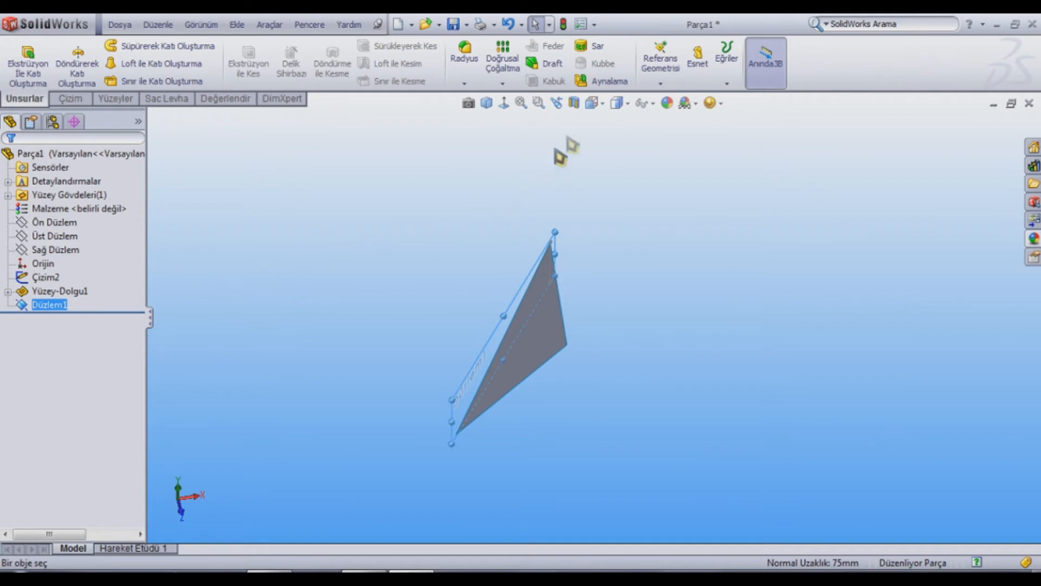
click(606, 81)
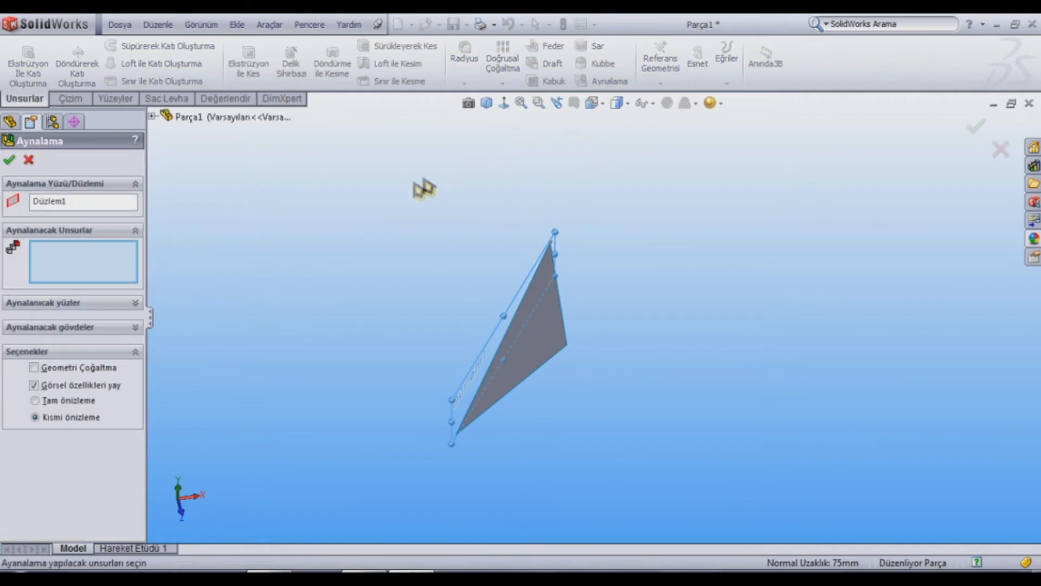
middle_drag(304, 295, 324, 355)
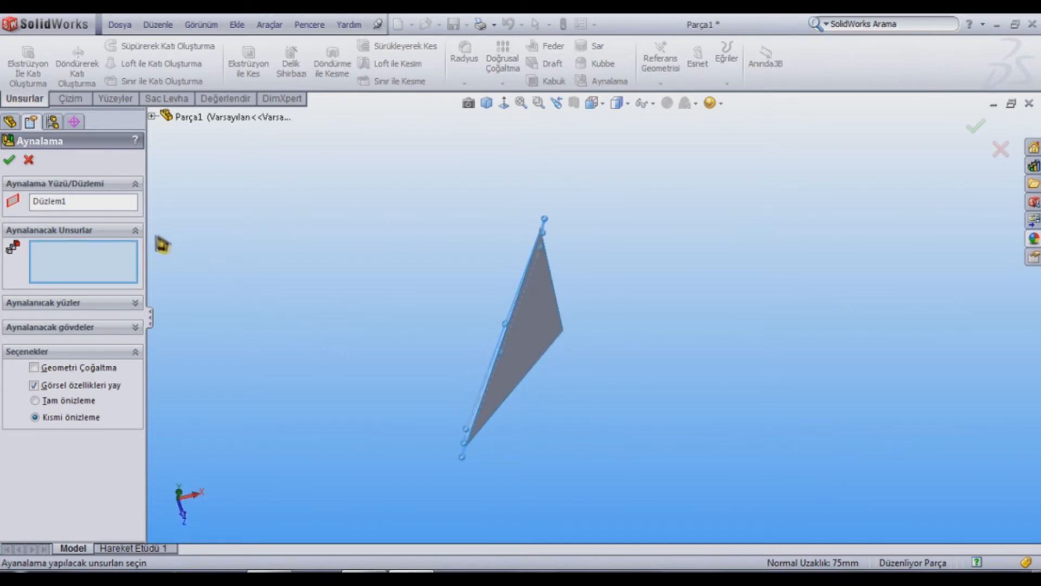
click(136, 231)
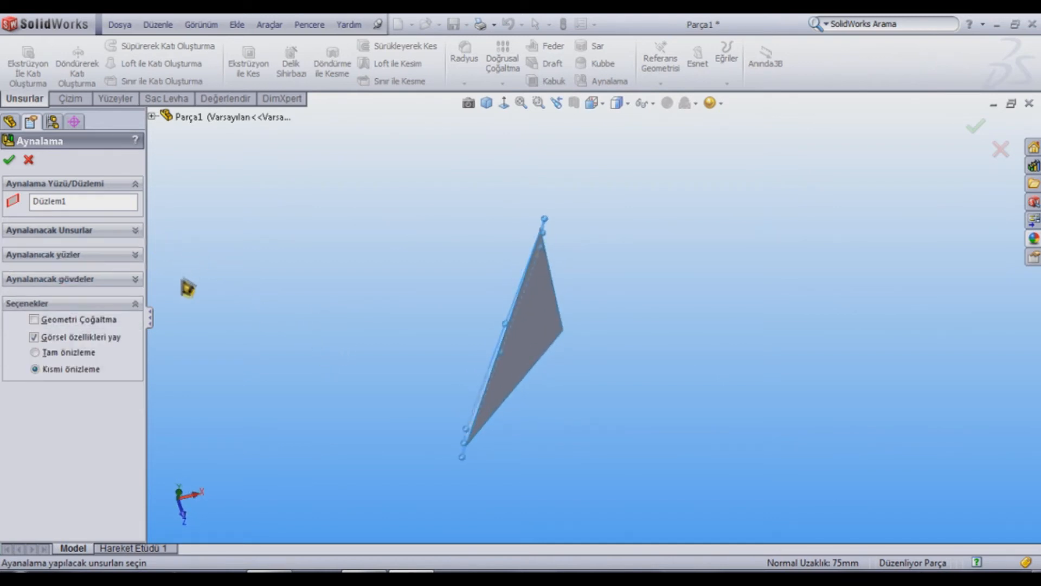
click(97, 279)
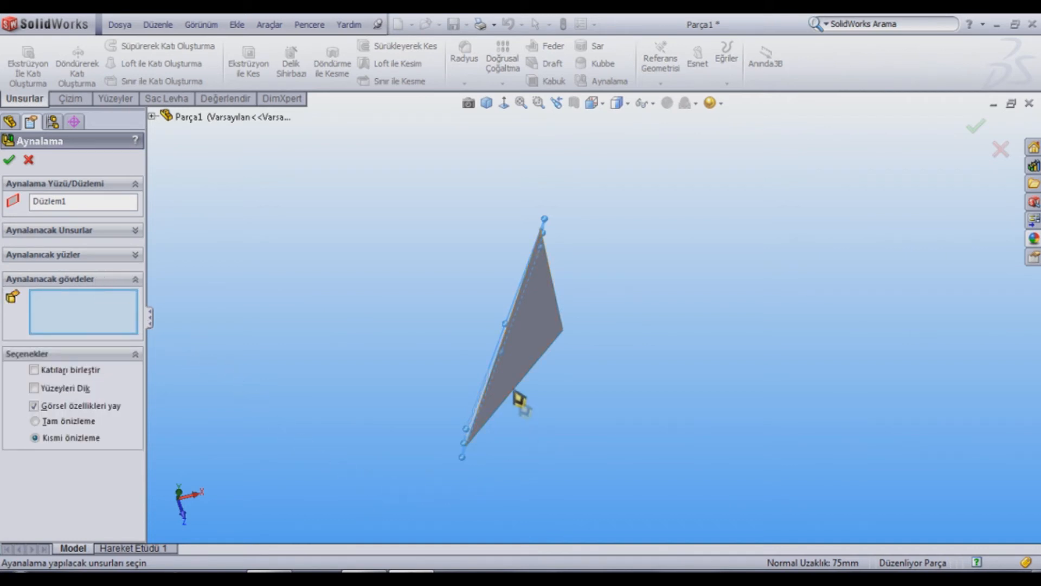
click(538, 364)
middle_drag(564, 418, 567, 460)
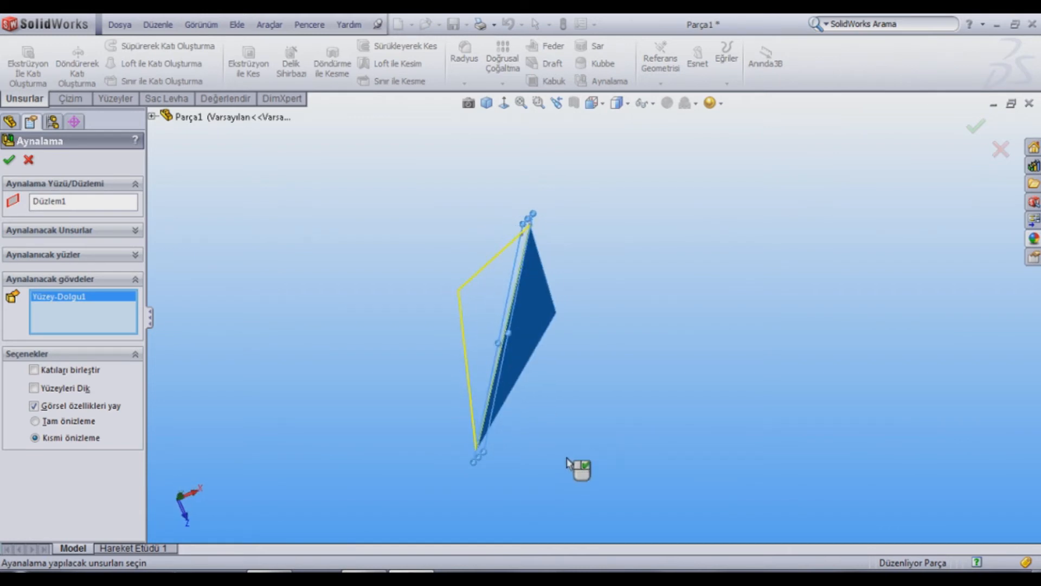
click(9, 160)
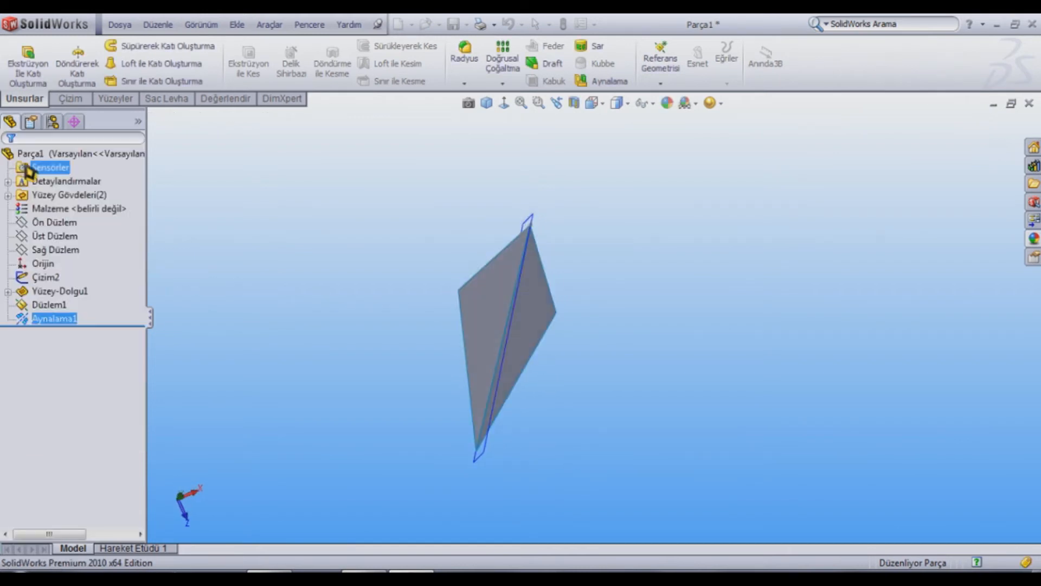
middle_drag(283, 370, 335, 419)
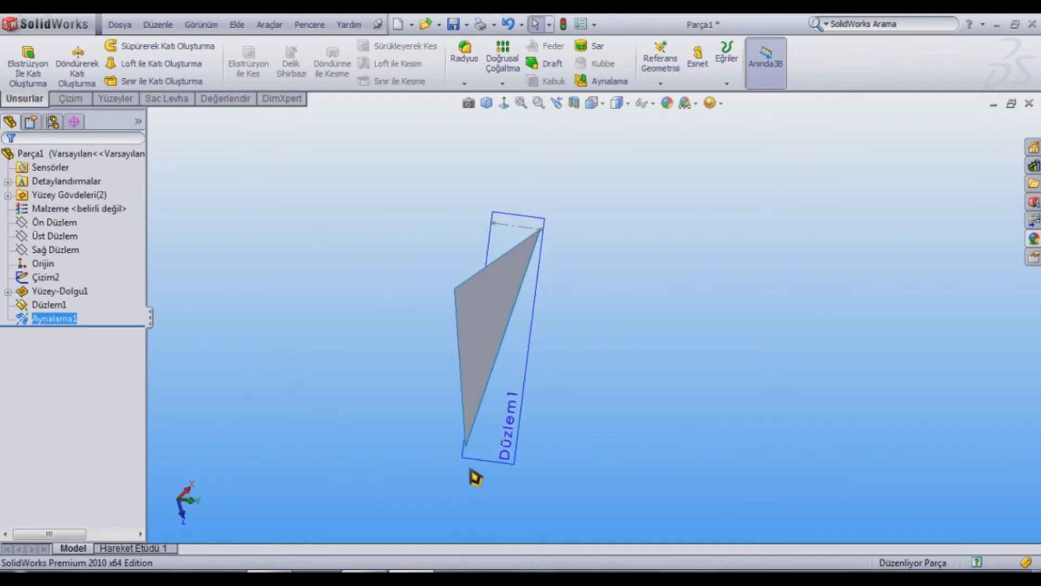
Step: Hide the reference plane that runs through the vertical centerline and the star point's outer tip
click(515, 459)
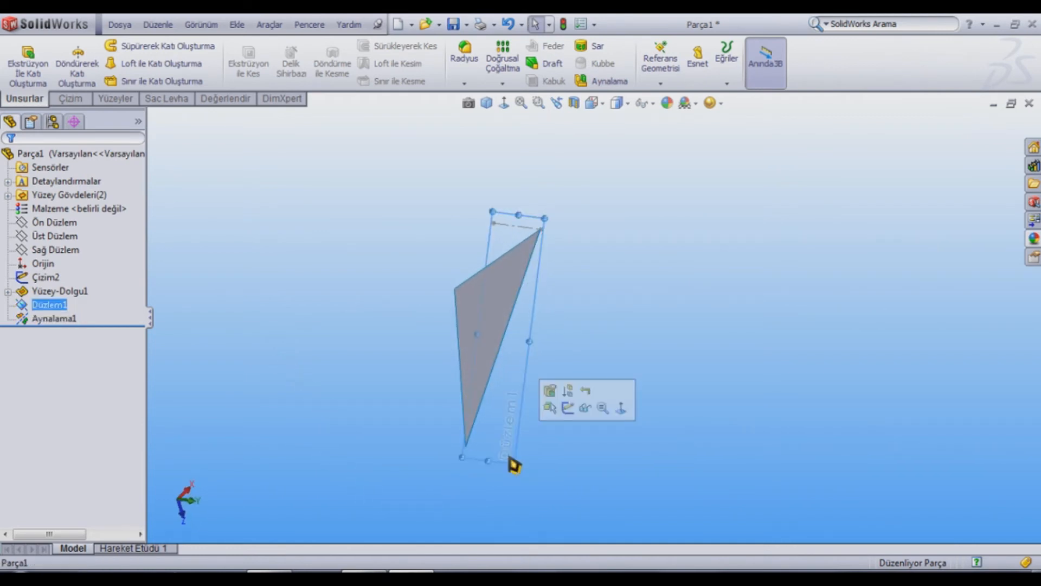
click(585, 408)
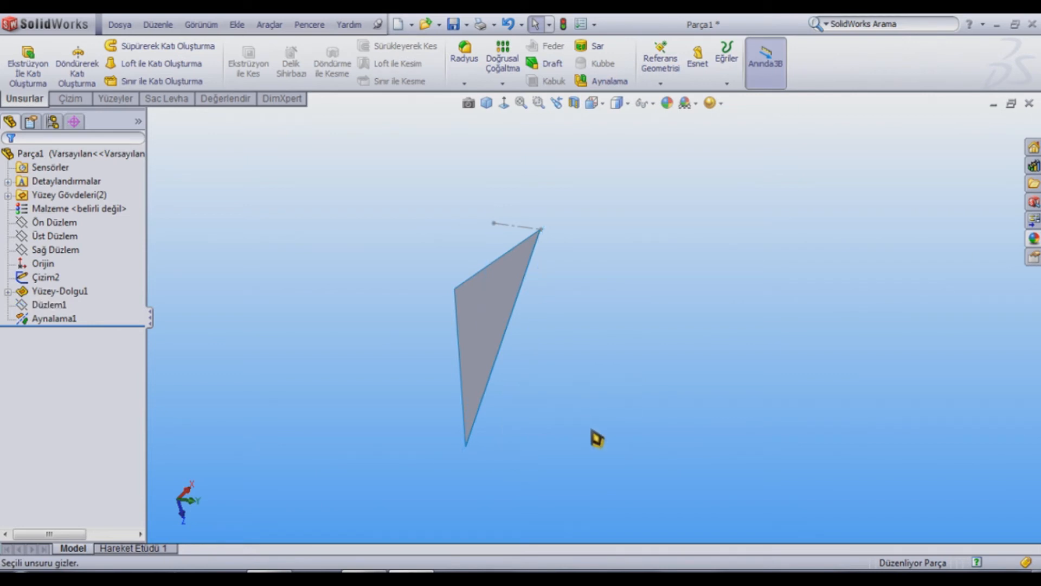
middle_drag(601, 447, 656, 516)
middle_drag(415, 398, 374, 334)
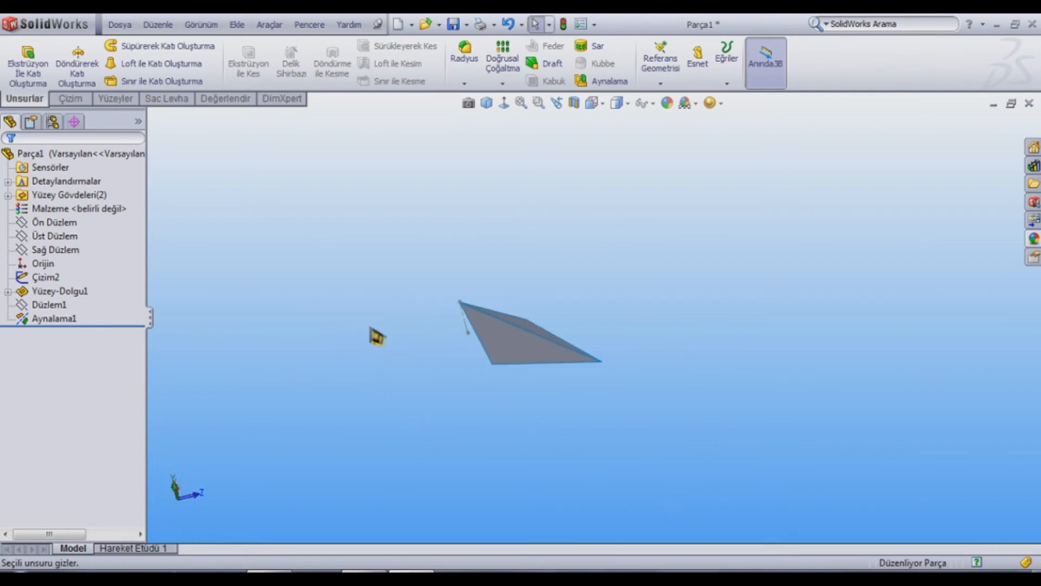
scroll(405, 331, down, 5)
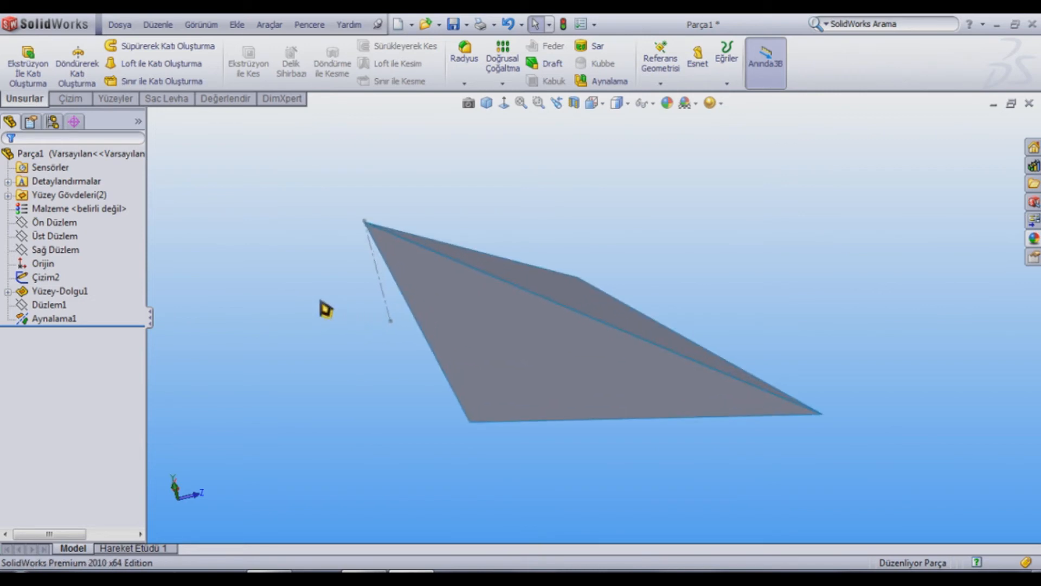
scroll(339, 343, up, 3)
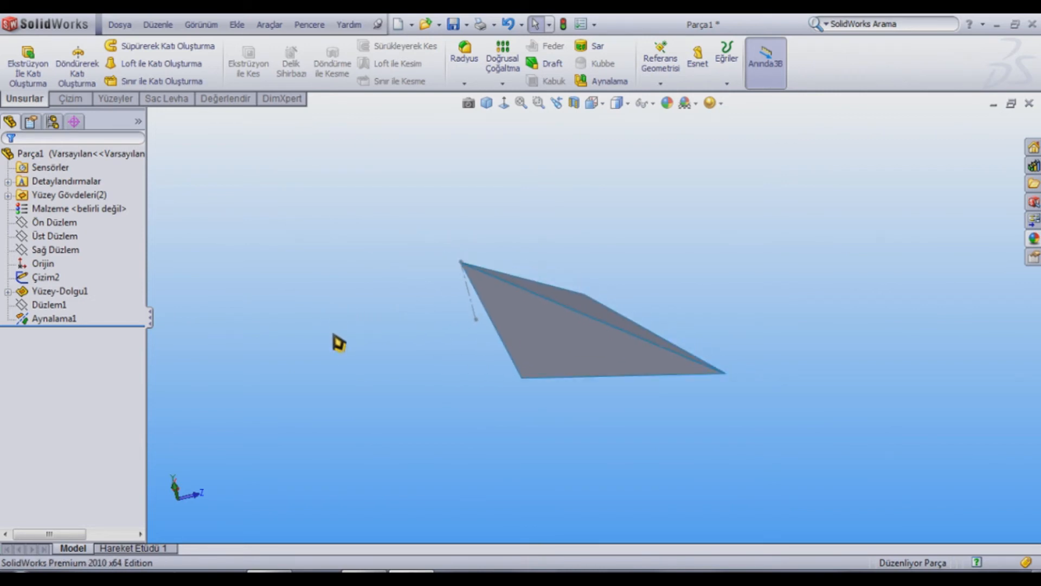
scroll(339, 341, up, 1)
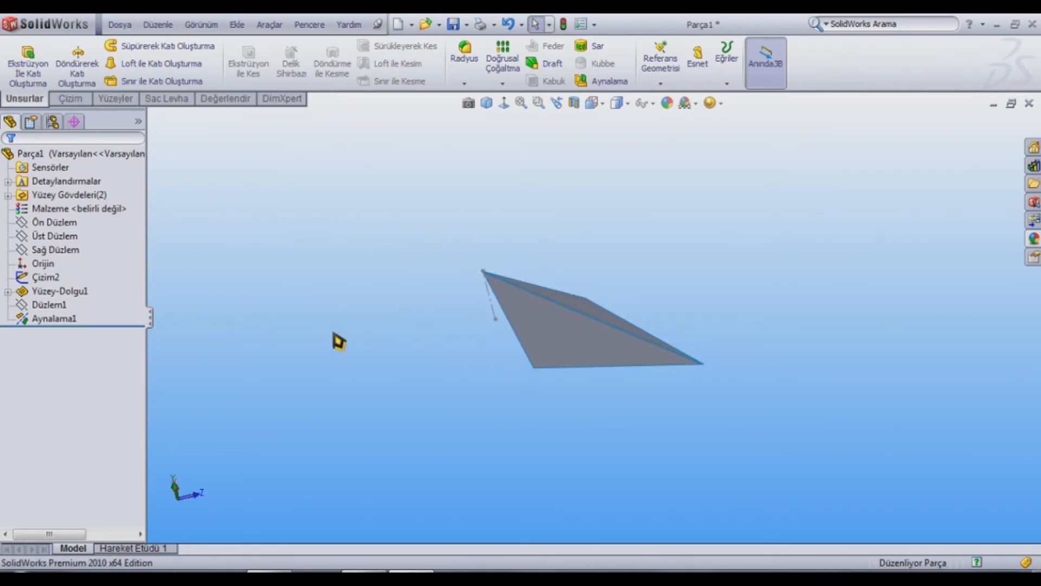
Step: Create a circular pattern of both surface bodies around the vertical centerline, with 5 equally spaced instances over 360 degrees
click(514, 85)
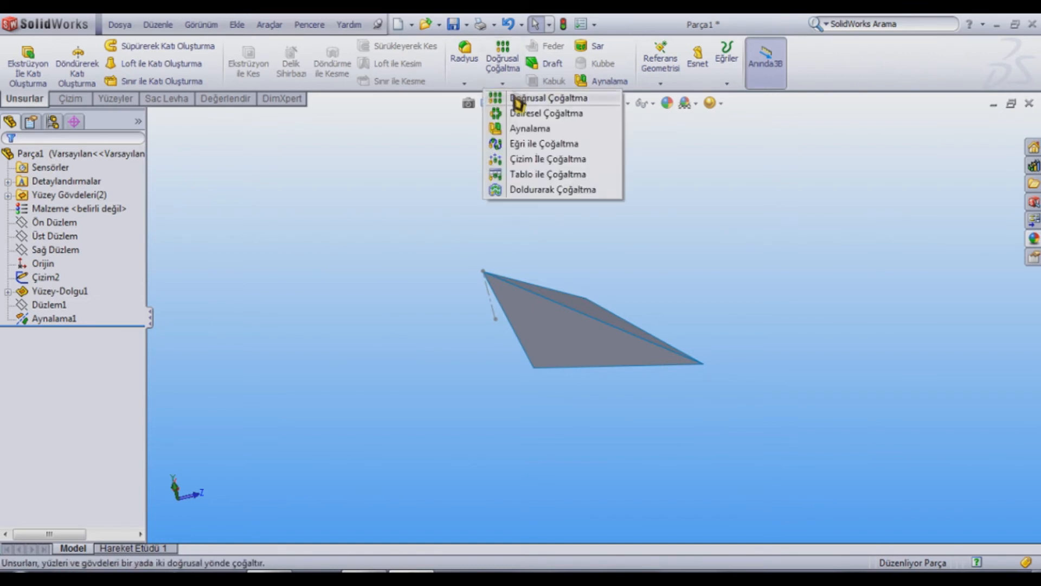
click(526, 114)
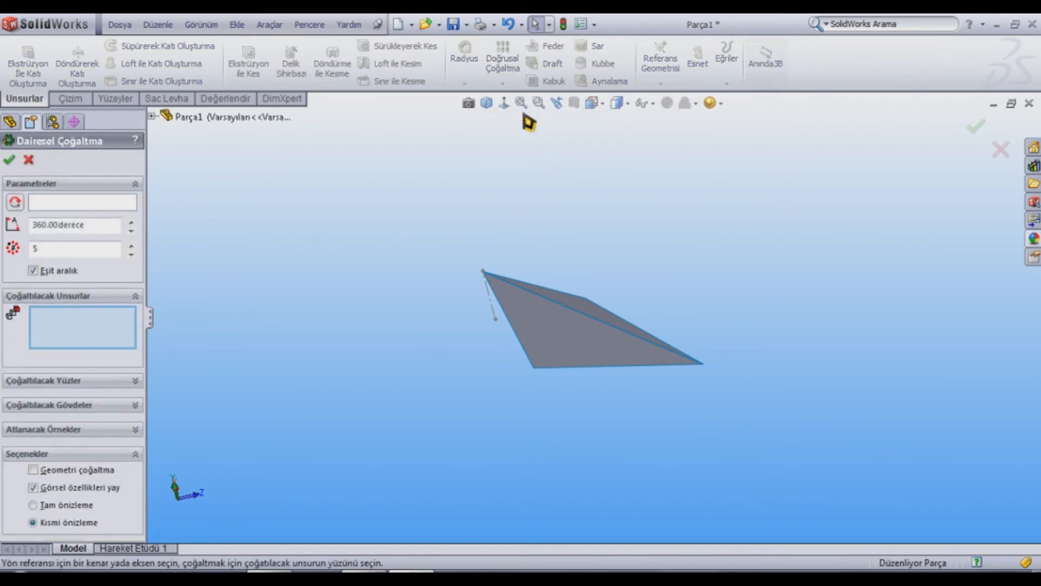
click(124, 204)
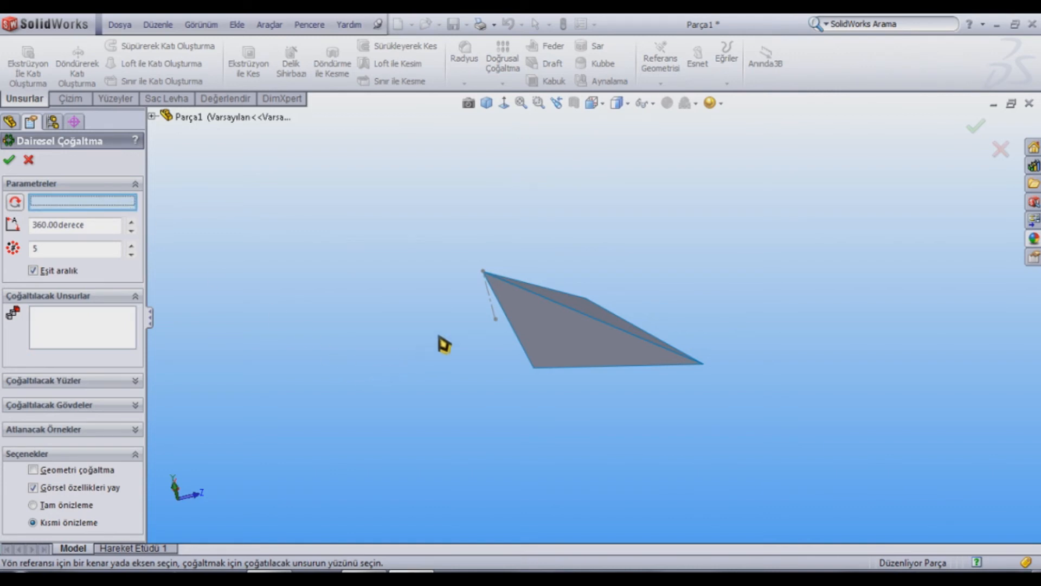
click(495, 317)
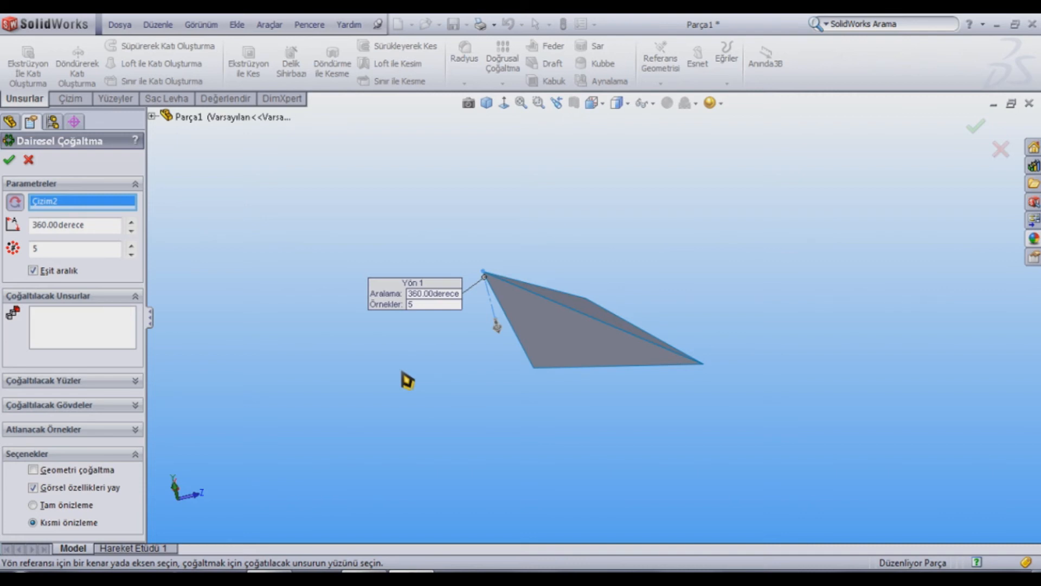
click(140, 299)
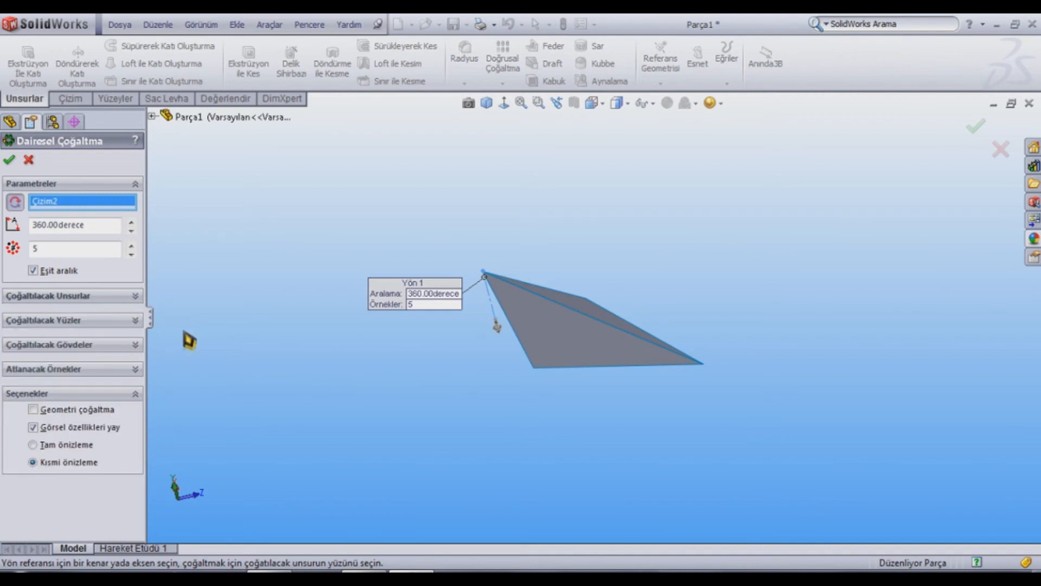
click(97, 352)
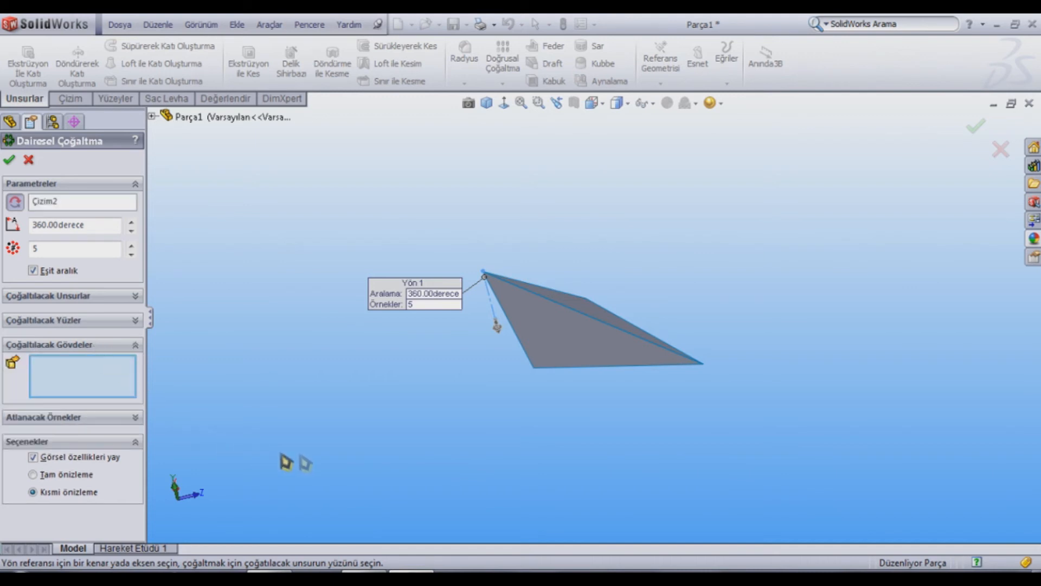
click(549, 351)
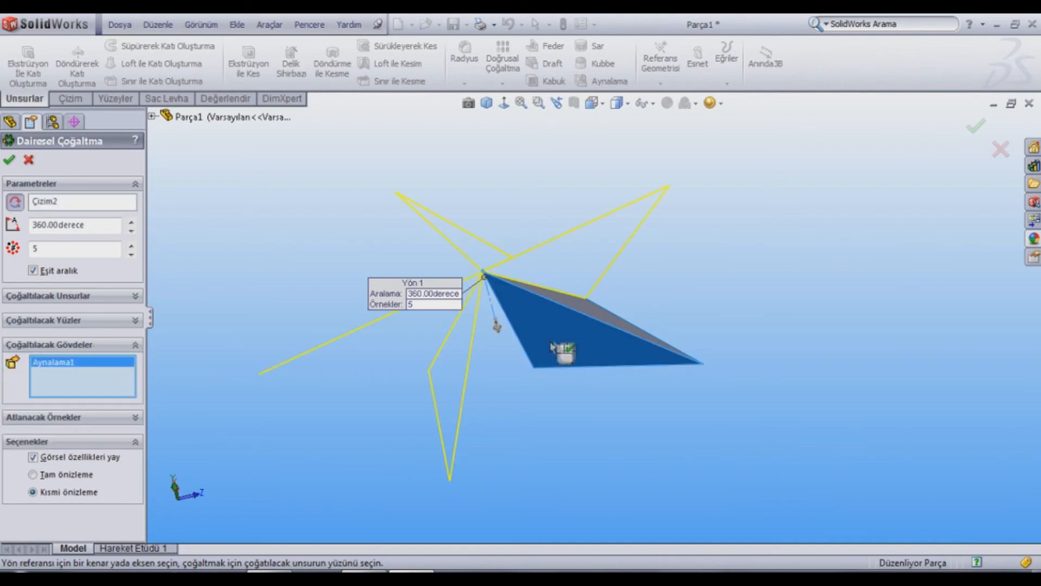
click(595, 313)
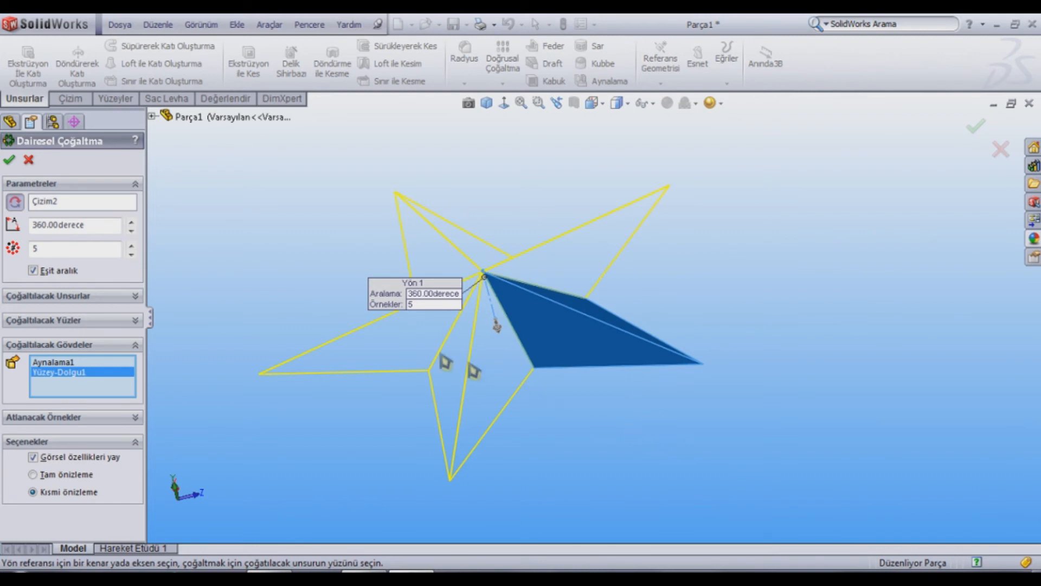
click(9, 163)
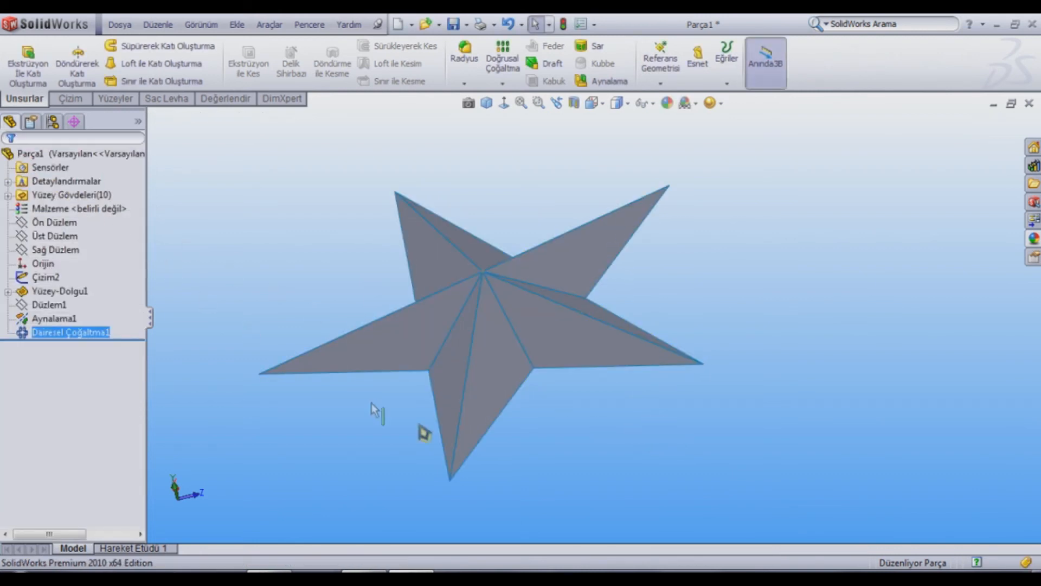
Step: Knit all the patterned, mirrored and filled surface bodies of the star into one surface
key(z)
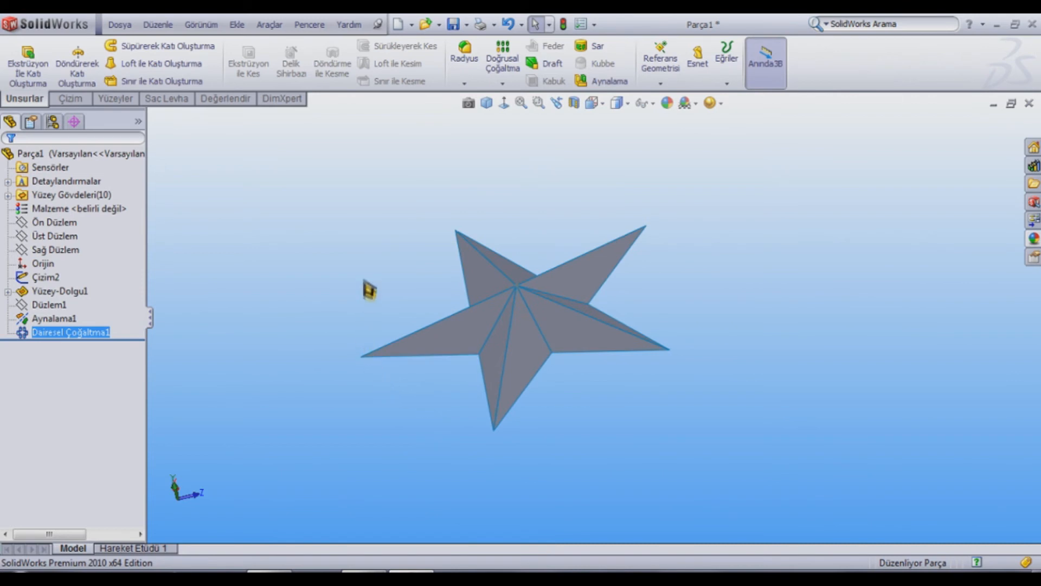
click(119, 99)
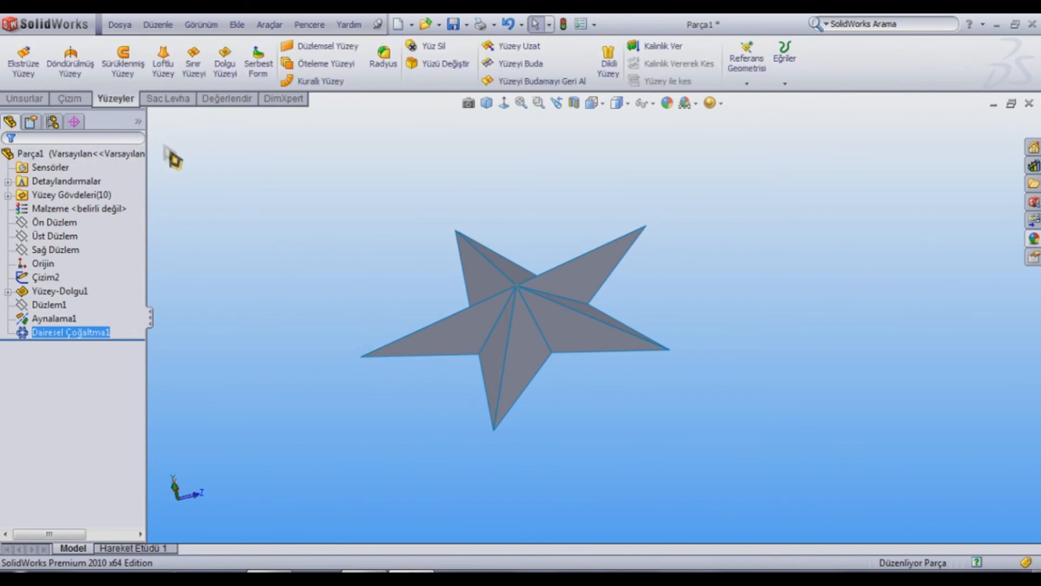
click(617, 76)
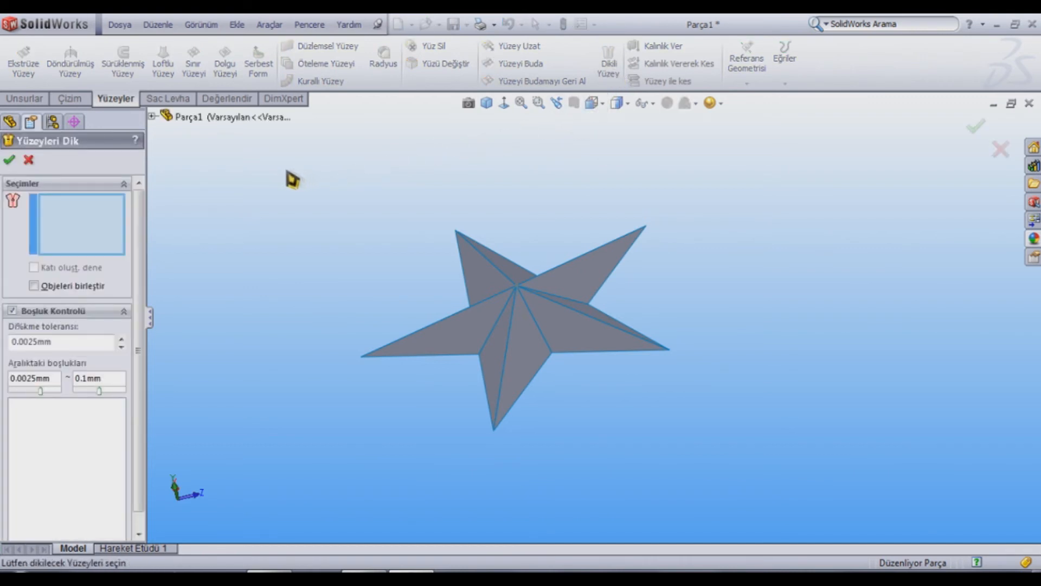
drag(252, 156, 739, 450)
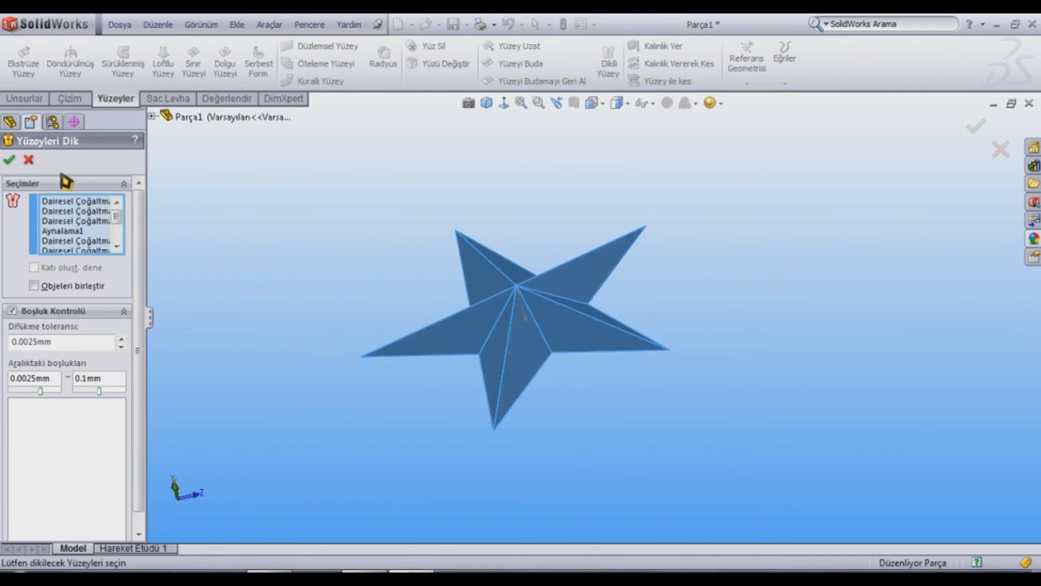
click(9, 160)
Step: Mirror the knitted star surface body about the Top Plane (Üst Düzlem) to form the star's underside
middle_drag(324, 438, 364, 323)
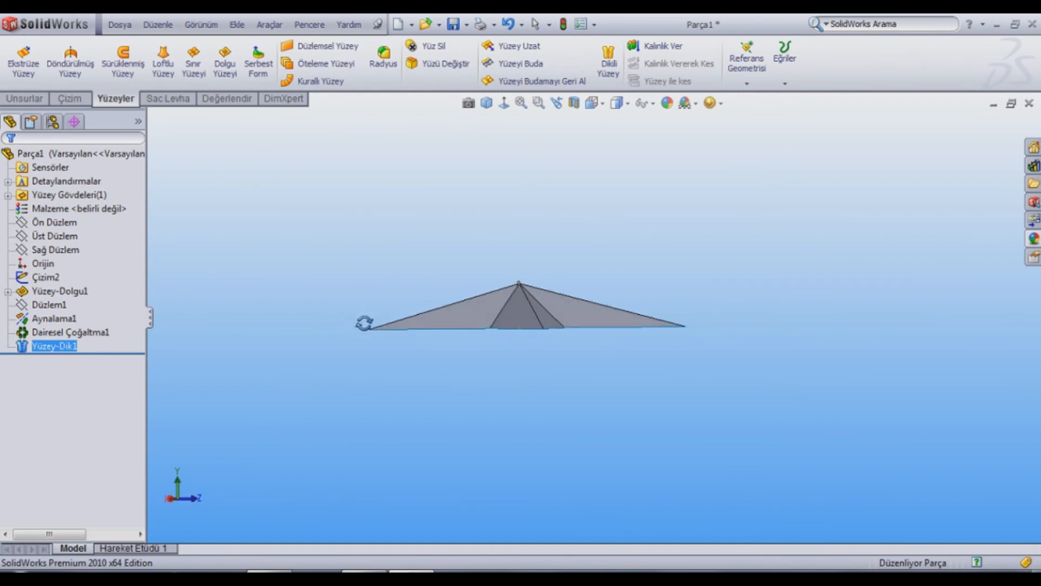
click(68, 237)
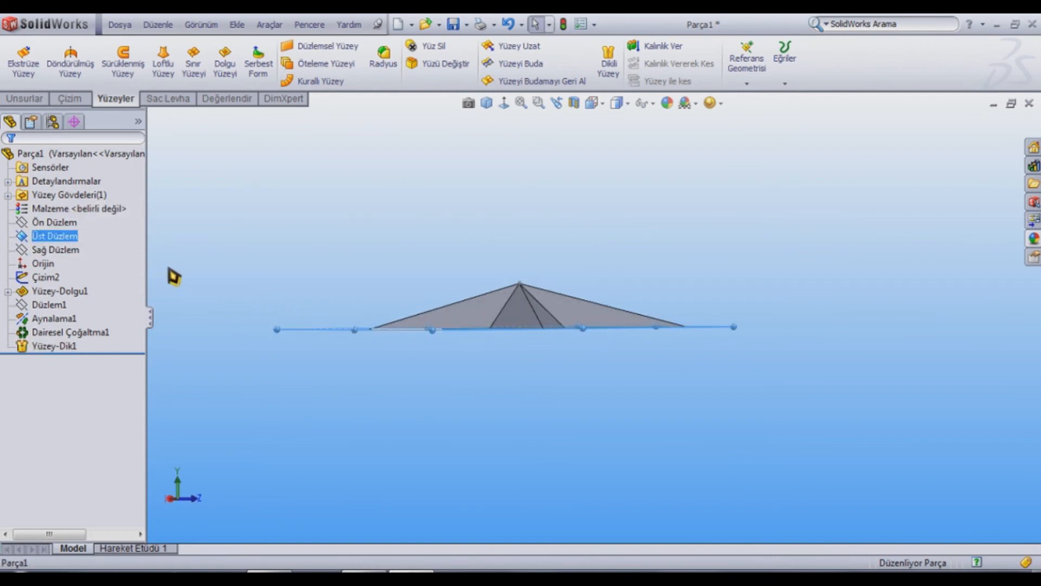
click(36, 101)
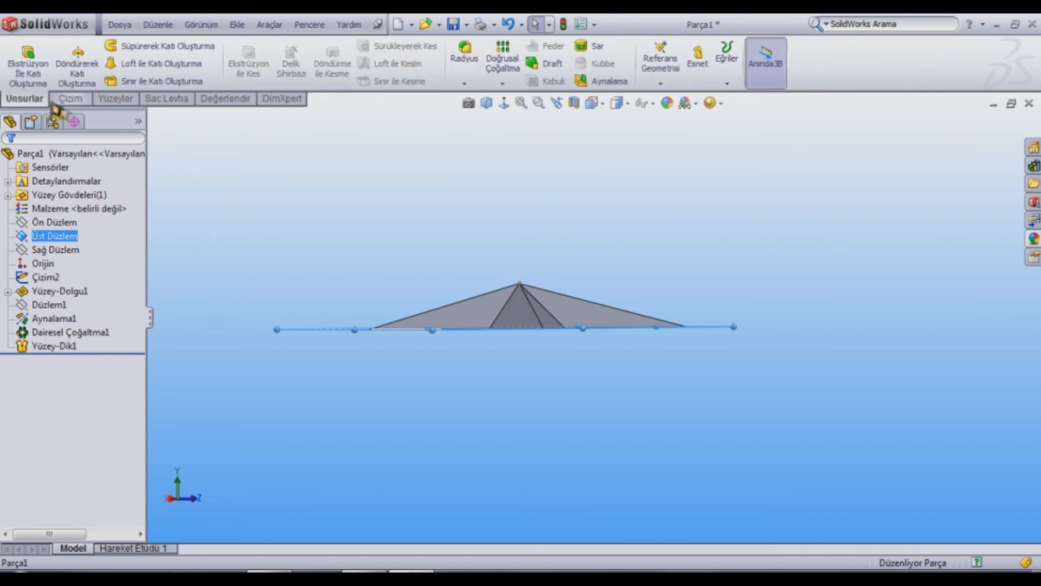
click(605, 82)
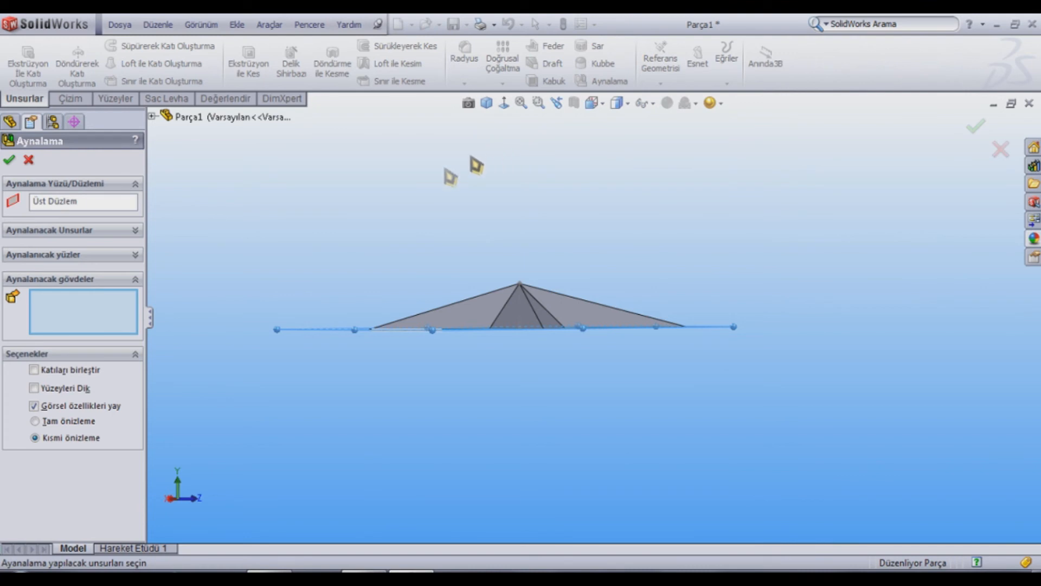
middle_drag(364, 194, 379, 277)
drag(277, 153, 687, 451)
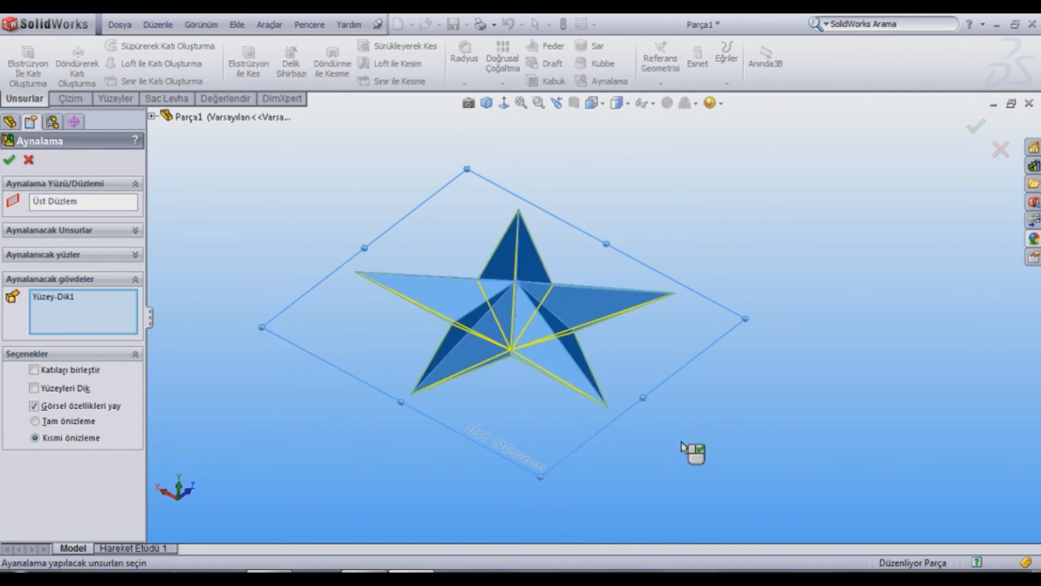
middle_drag(716, 463, 671, 362)
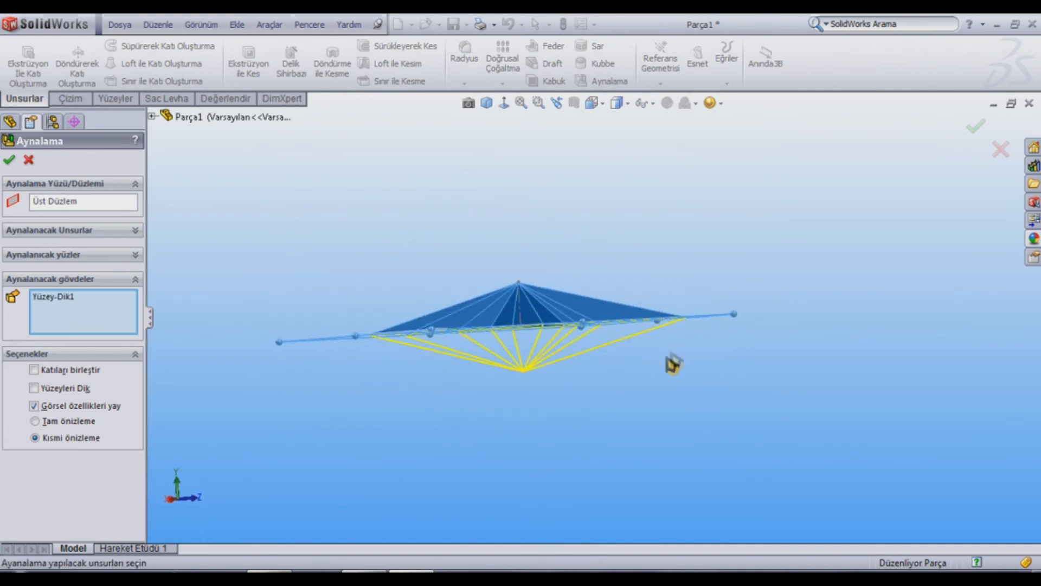
click(9, 160)
Step: Knit the upper star surface and its mirrored underside into one surface body
middle_drag(339, 400, 525, 422)
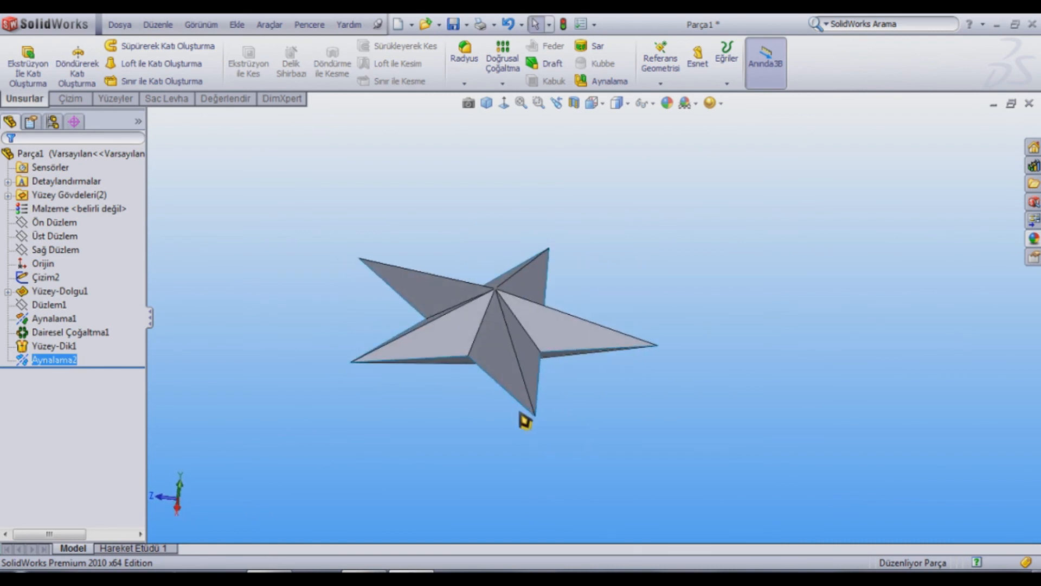
middle_drag(391, 374, 386, 325)
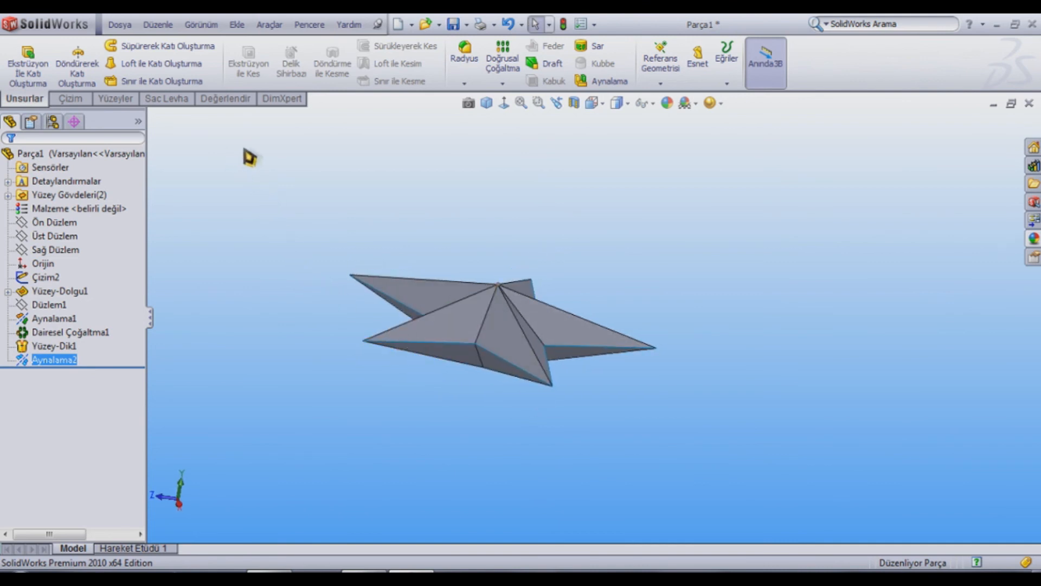
click(116, 98)
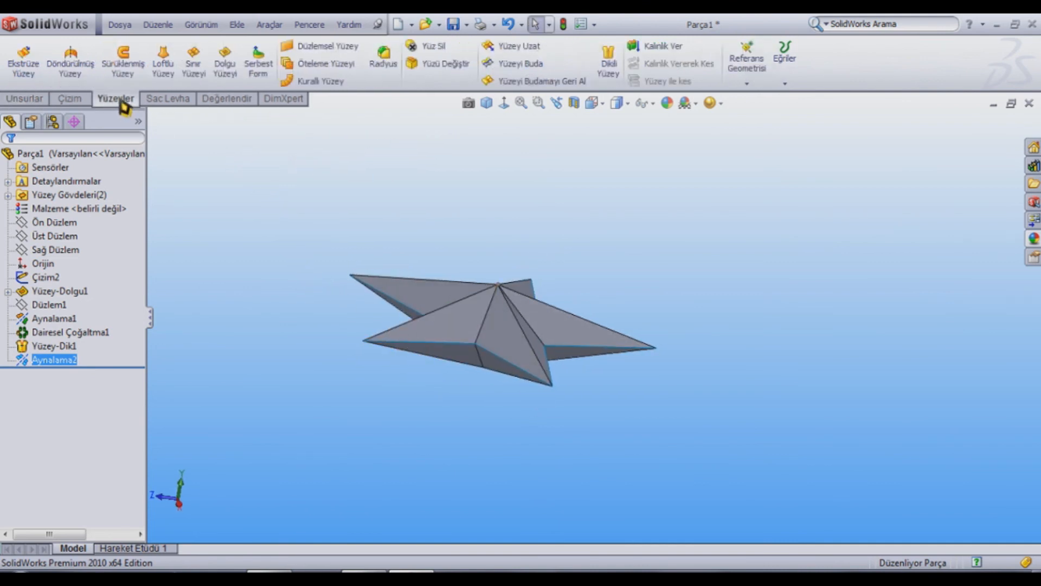
click(608, 75)
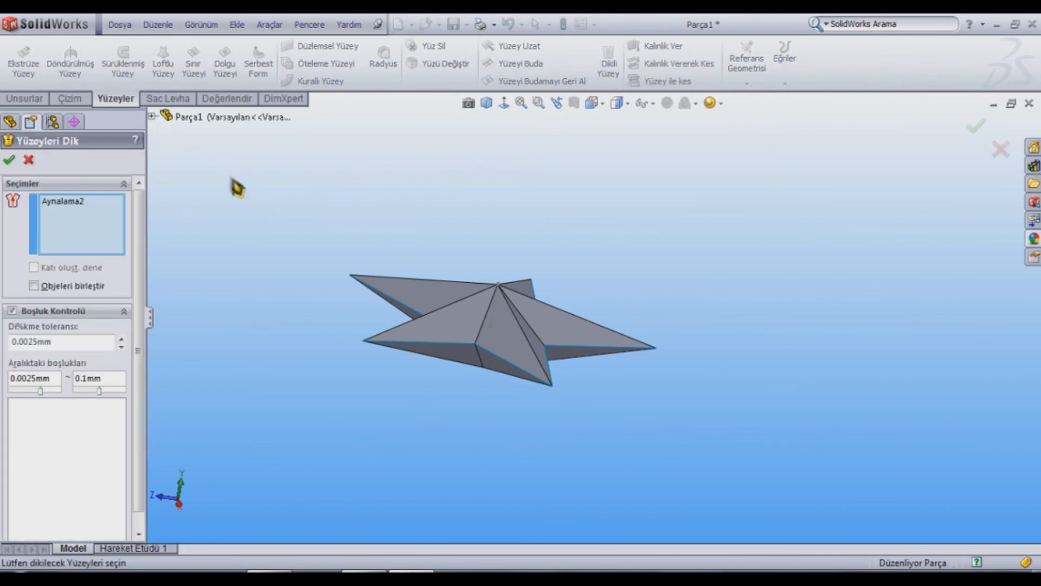
drag(235, 157, 707, 428)
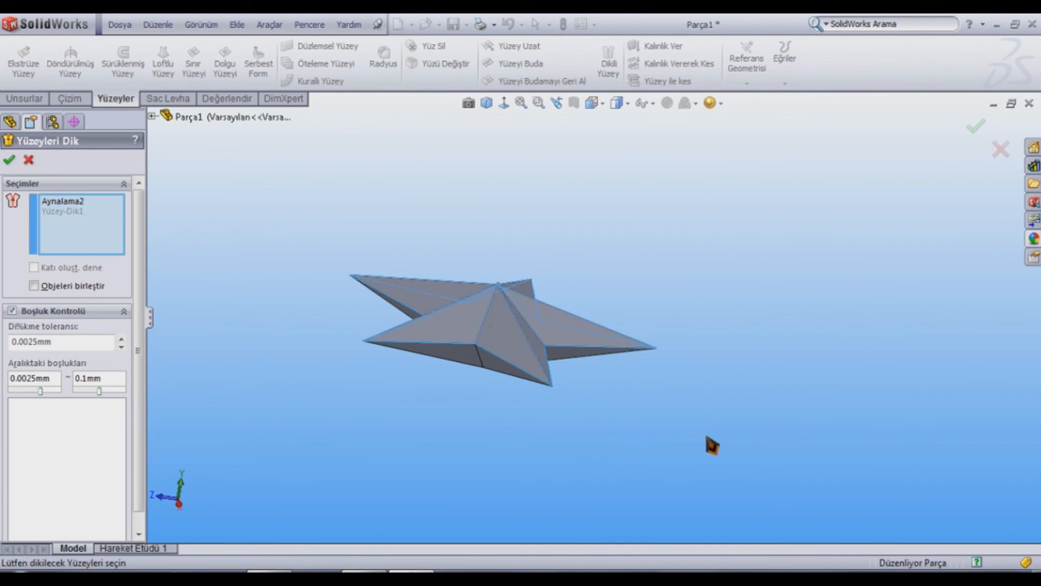
middle_drag(586, 484, 578, 439)
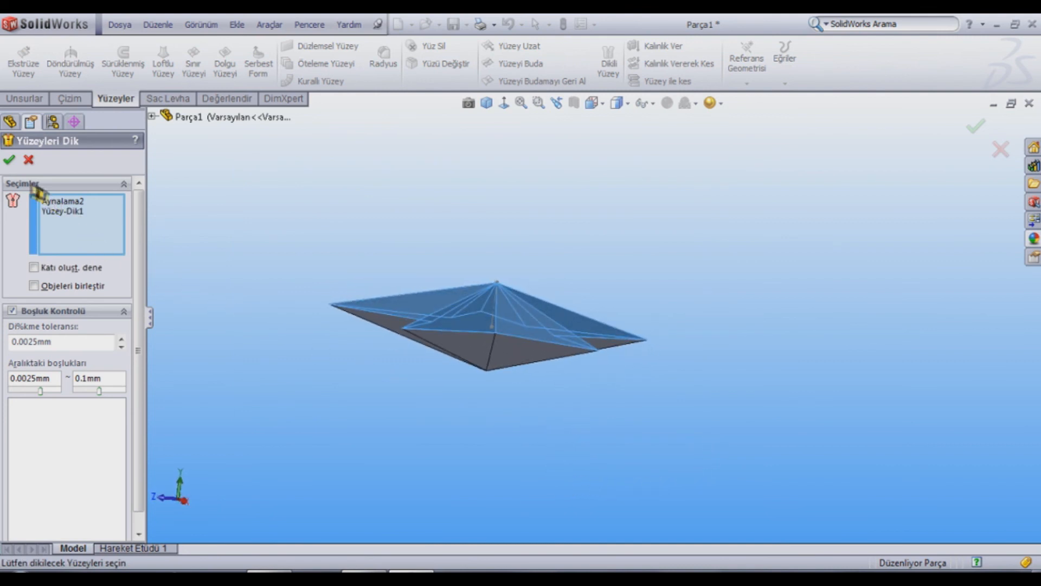
click(9, 160)
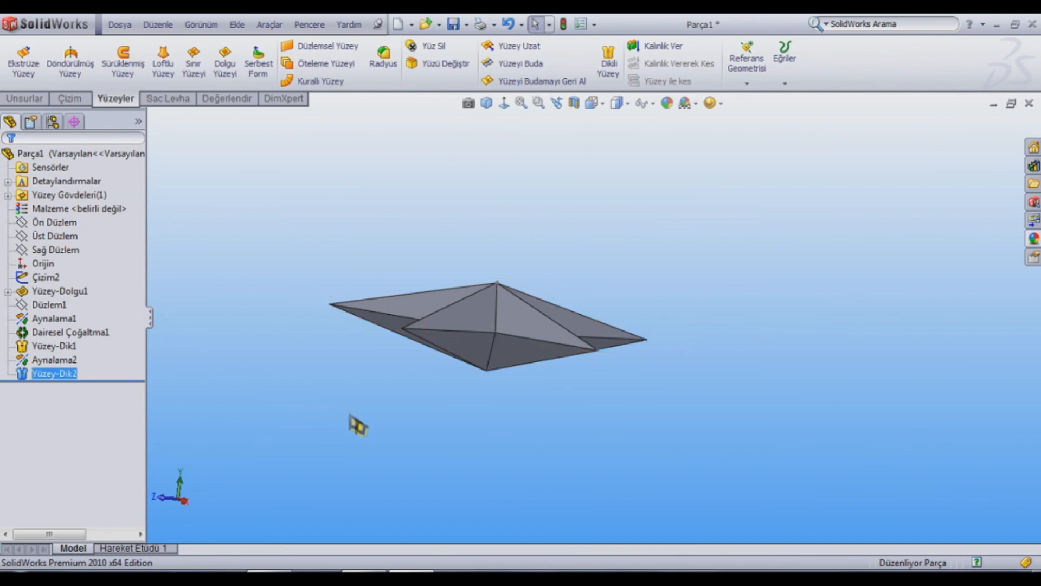
Step: Apply a pale yellow colour appearance to the whole part
click(477, 328)
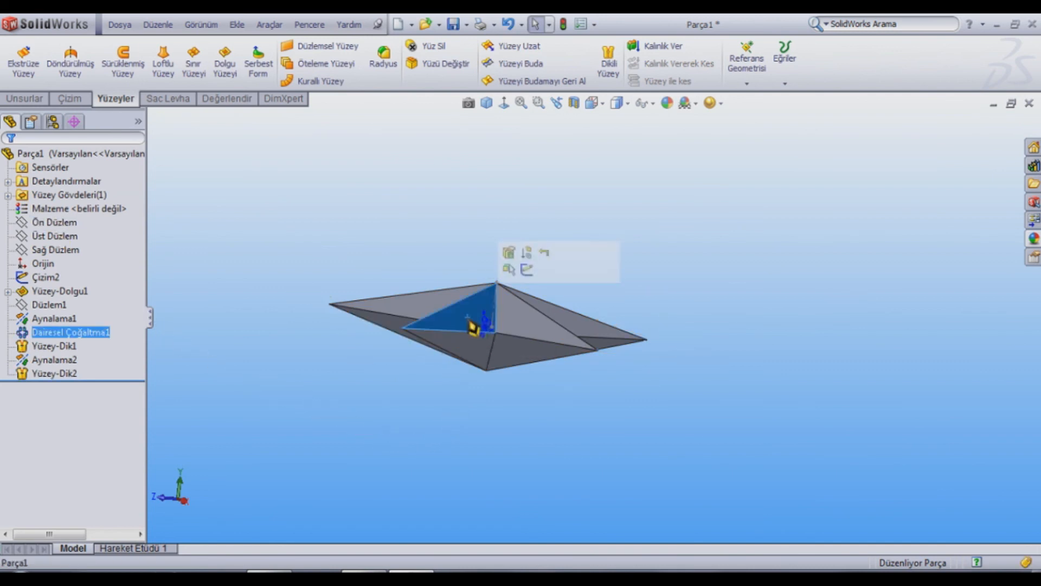
click(596, 270)
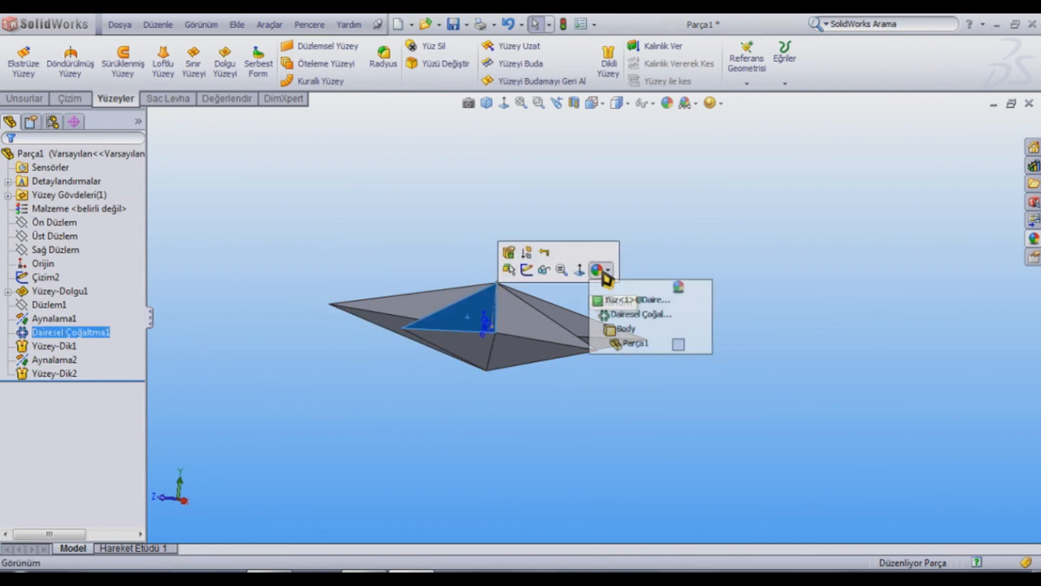
click(680, 346)
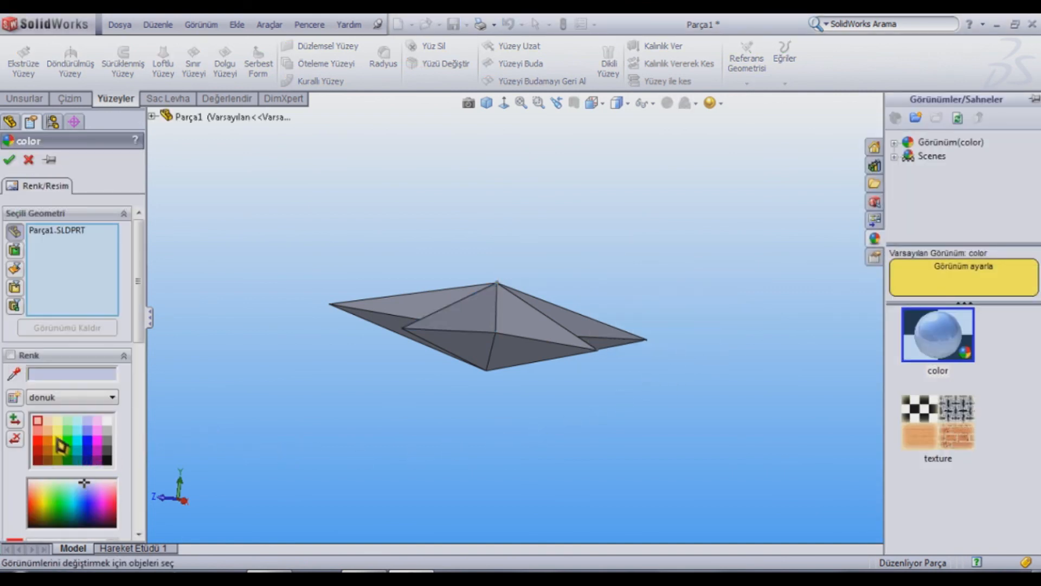
click(56, 433)
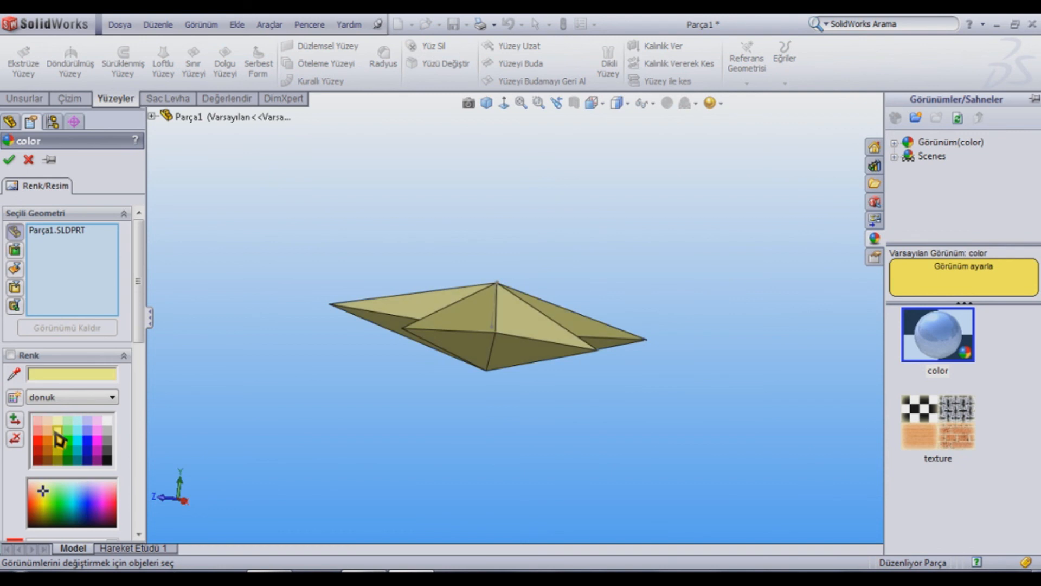
click(9, 159)
Step: Save the finished star part
middle_drag(441, 212, 572, 294)
scroll(629, 252, down, 2)
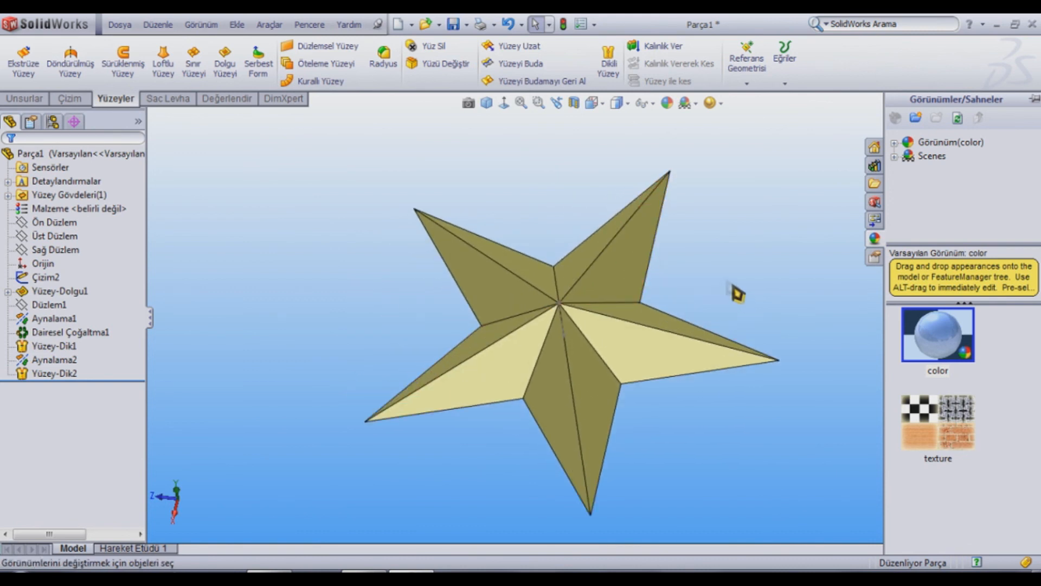
click(454, 26)
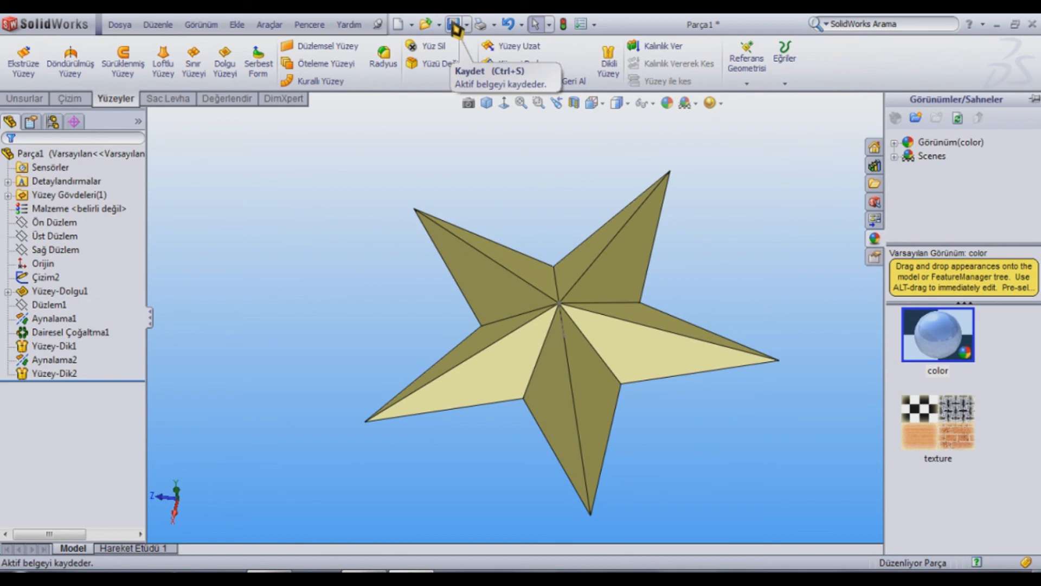